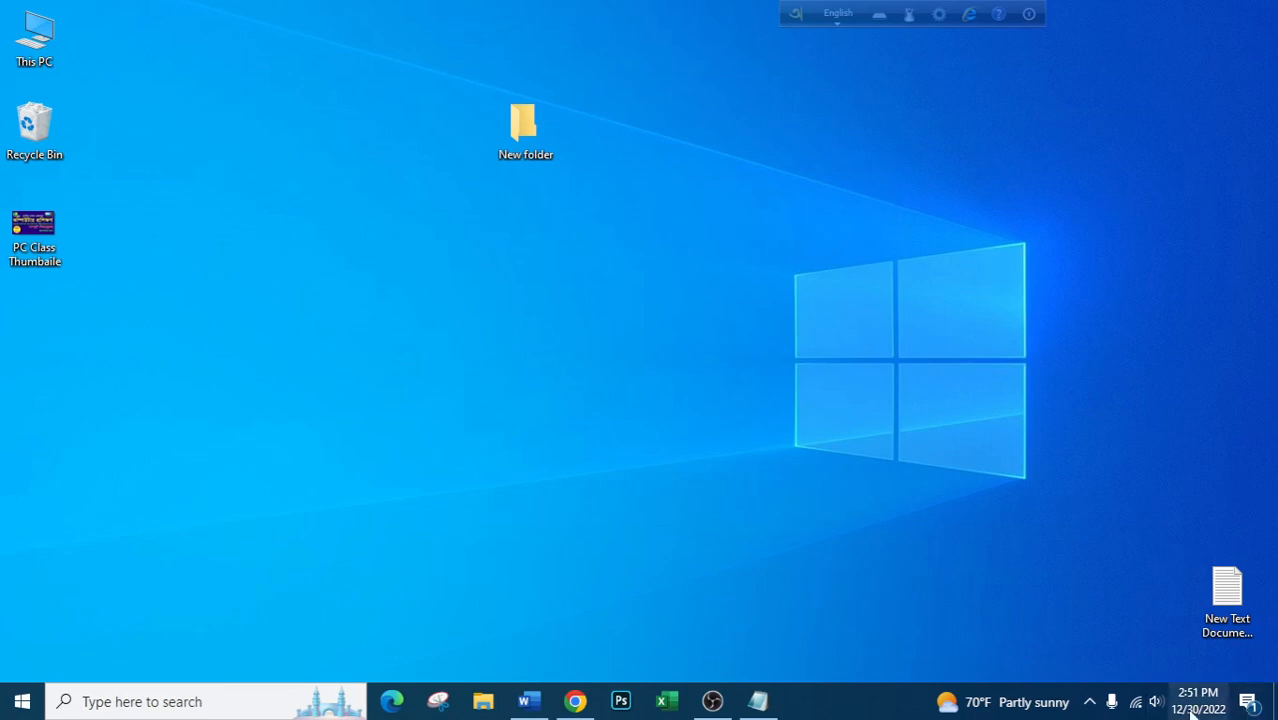
Refresh the desktop
mouse_move(1184, 709)
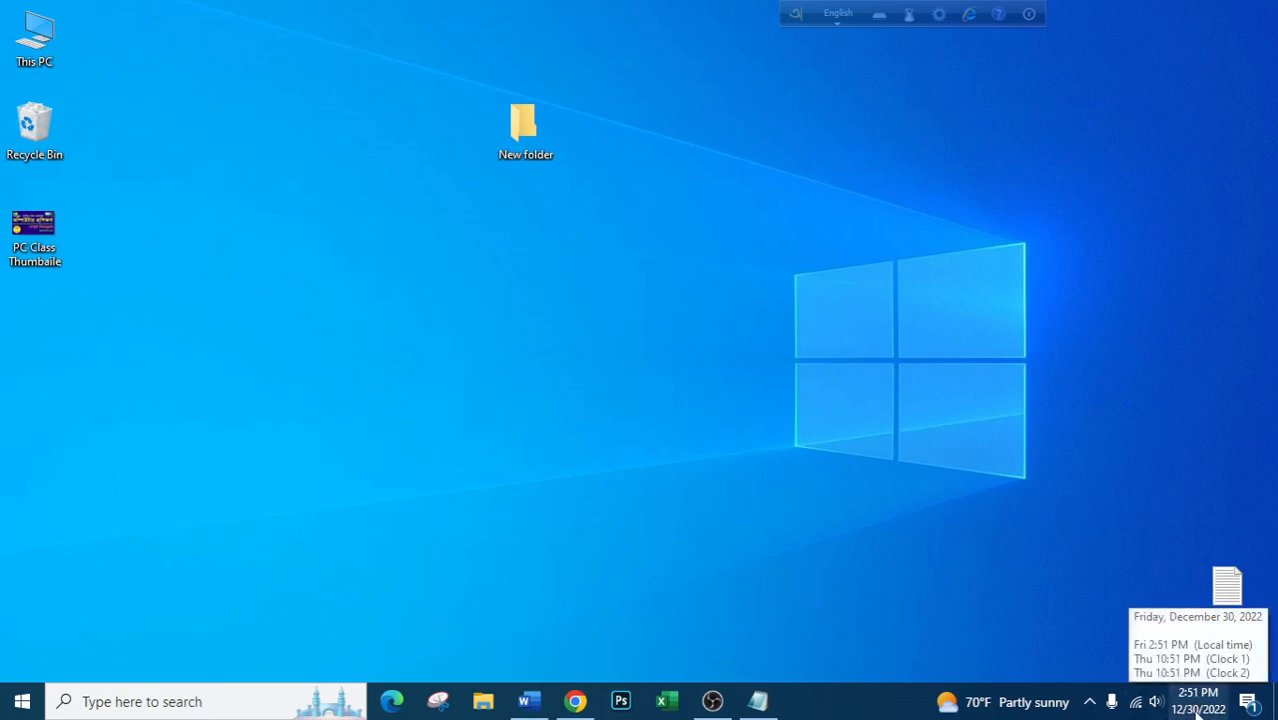
right_click(705, 262)
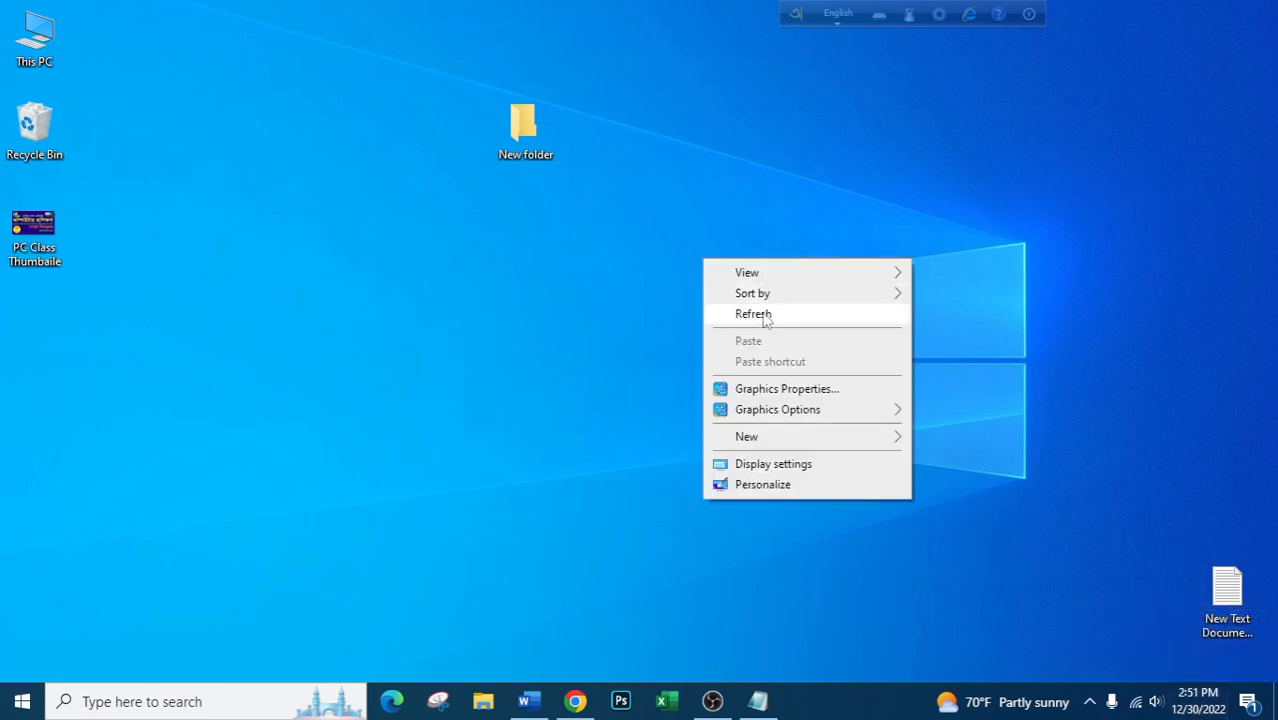
click(764, 313)
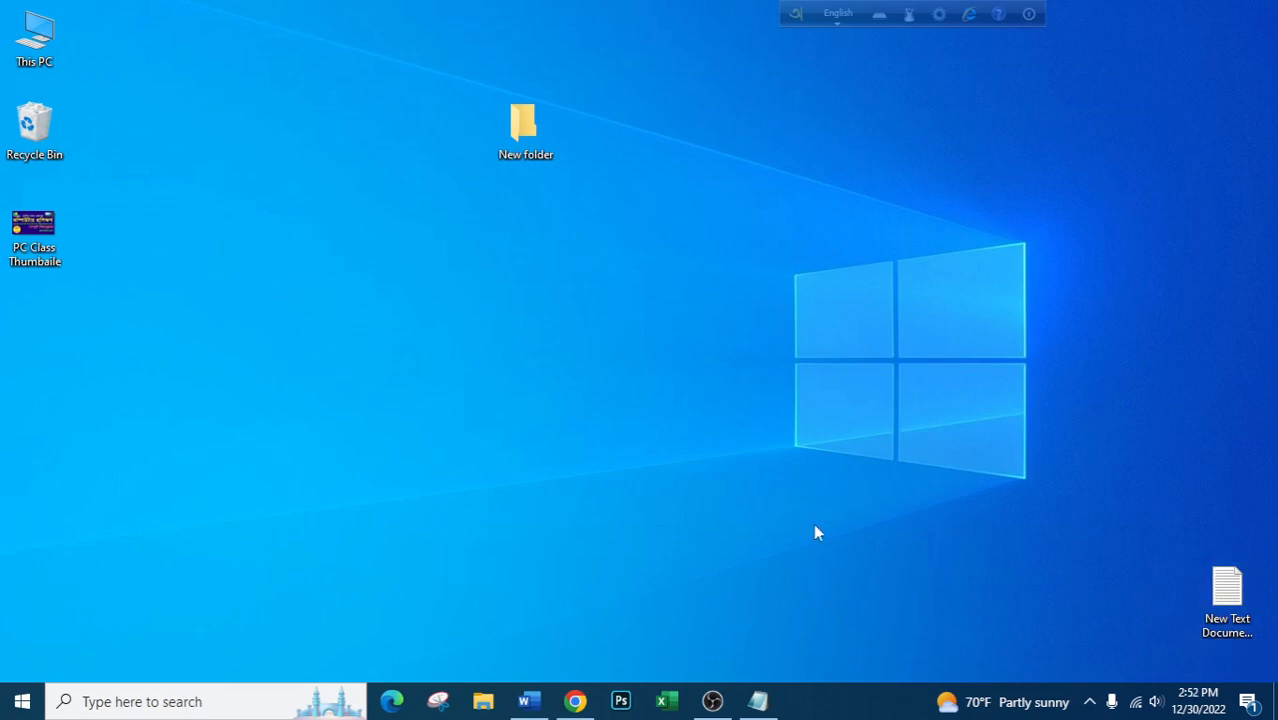
click(178, 698)
text(d)
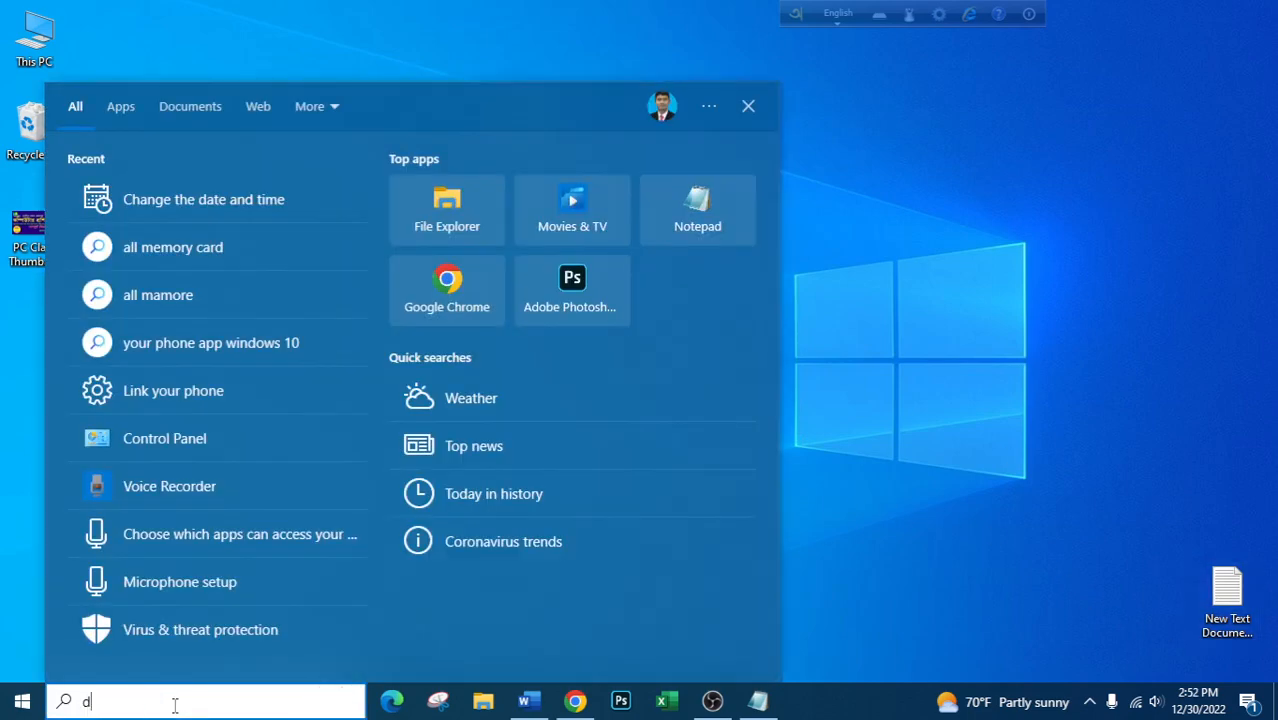
text(ate)
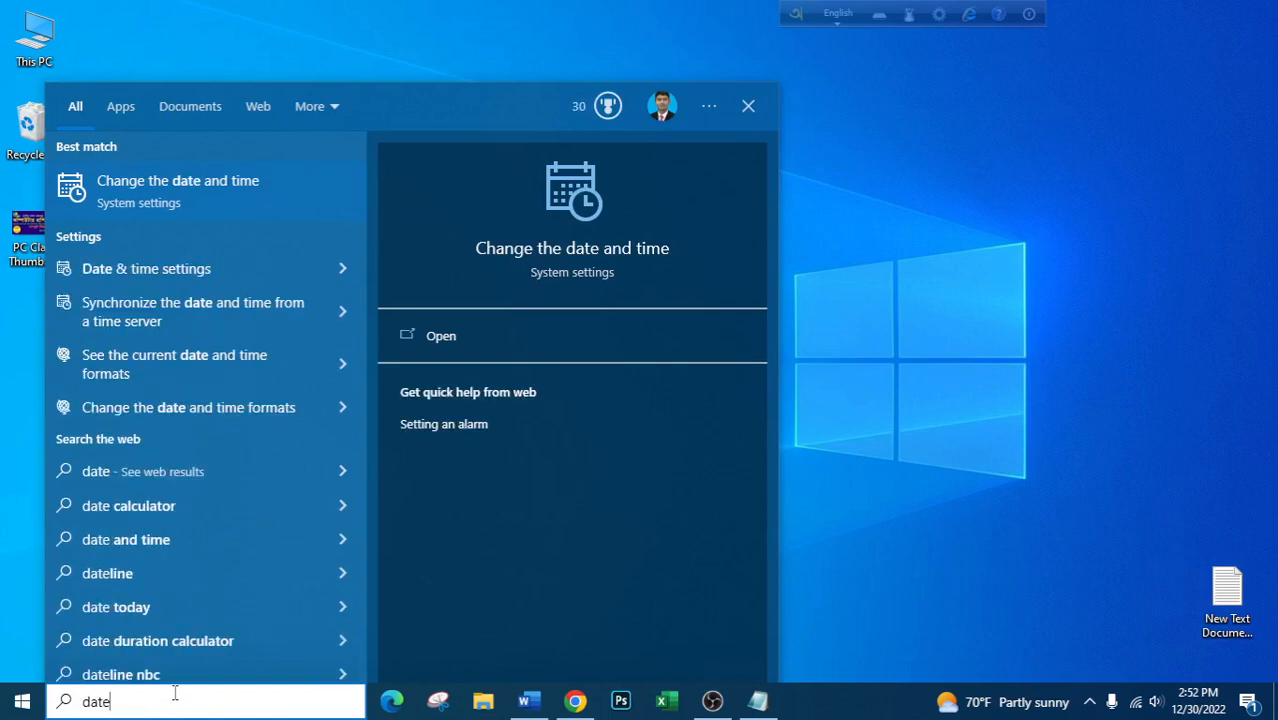
text( and)
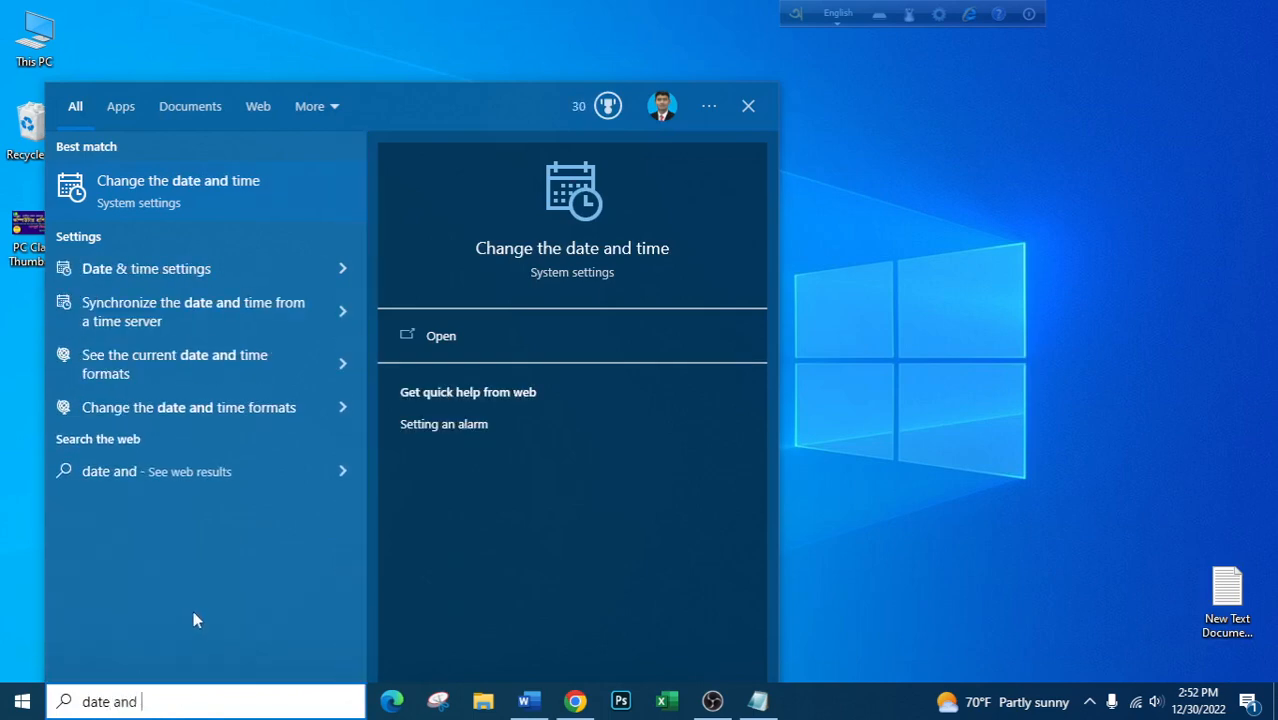
click(1098, 495)
Open the system date and time settings and turn on setting the time automatically
right_click(1197, 708)
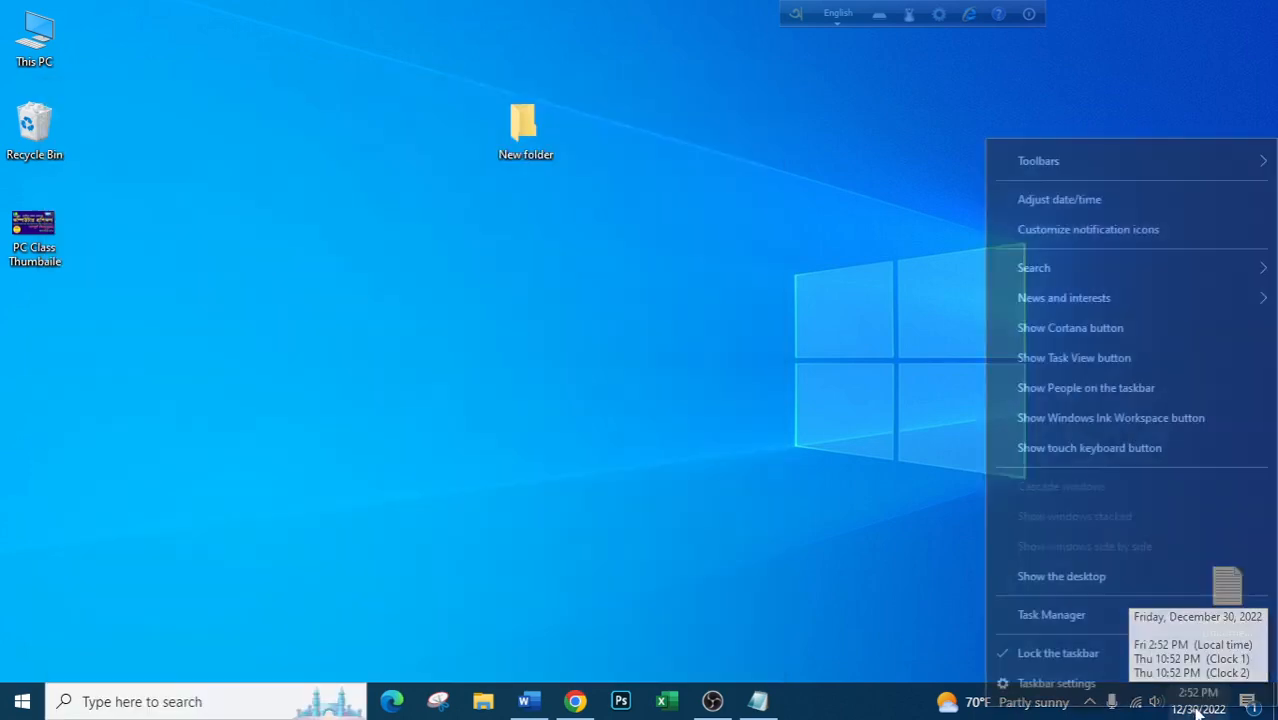
click(1060, 202)
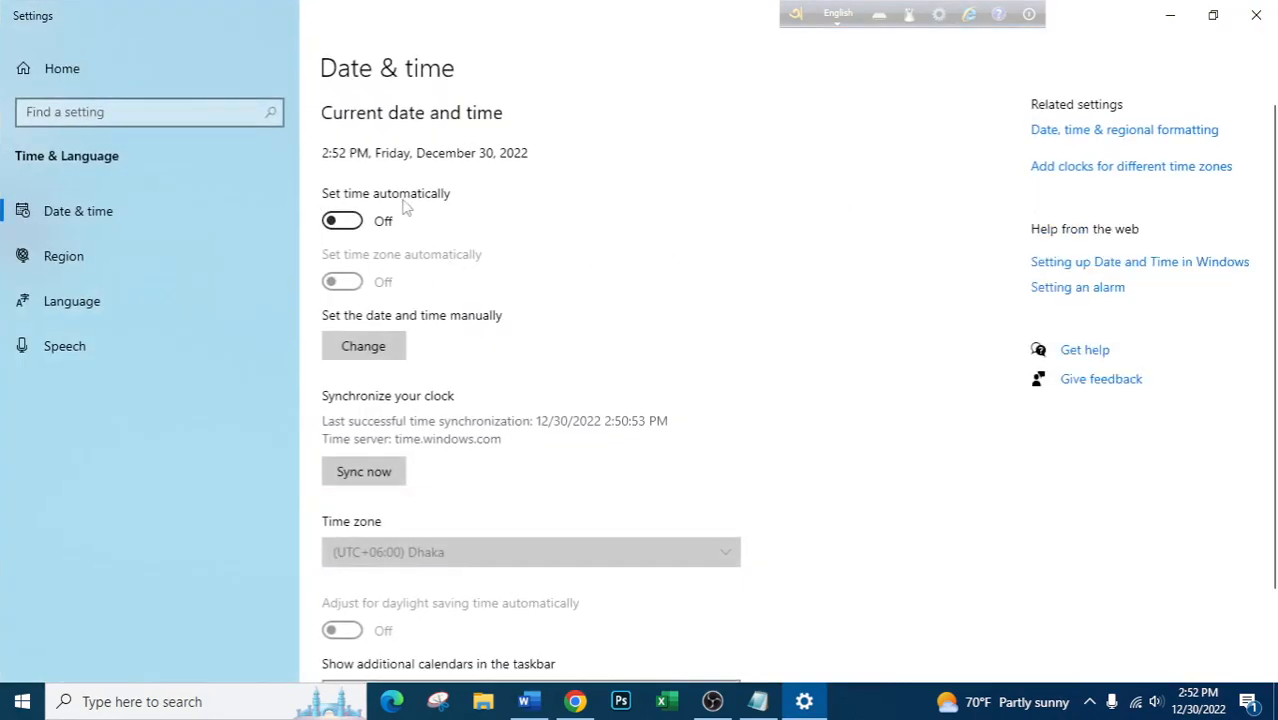
click(341, 221)
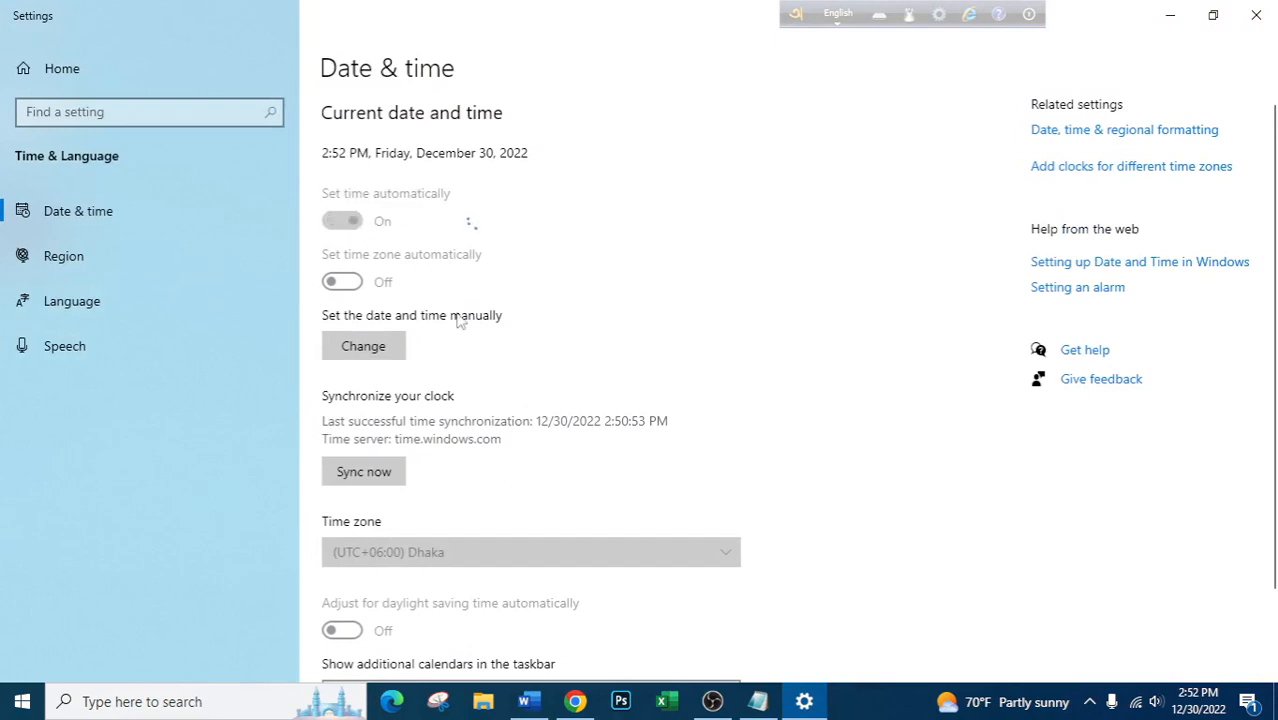
Go to the date, time and regional formatting settings and open the page for changing data formats
scroll(470, 424, down, 2)
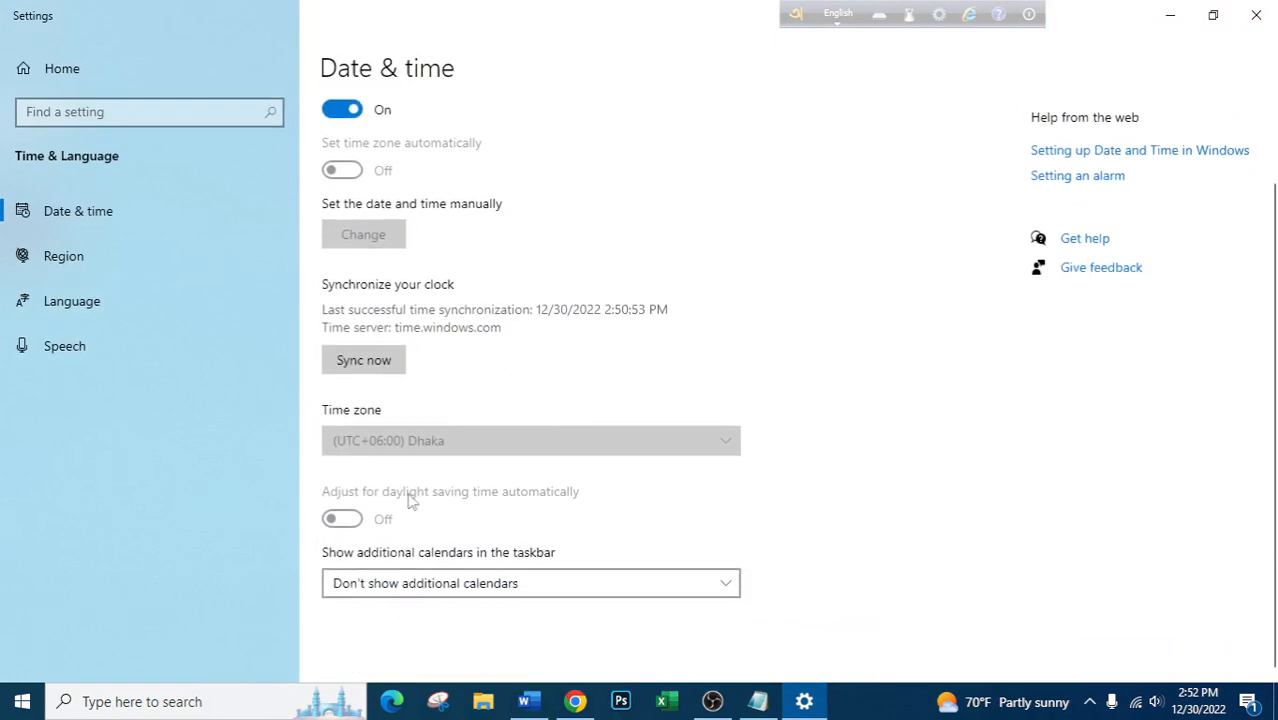
scroll(378, 265, up, 2)
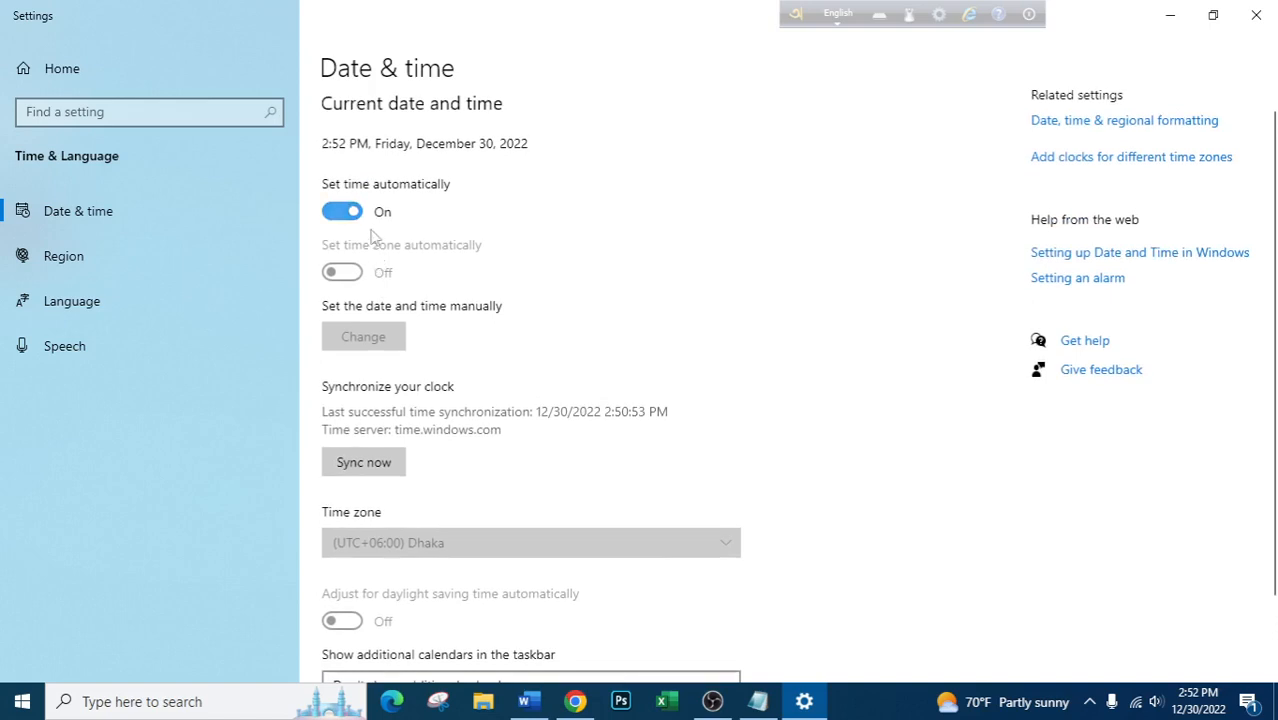
scroll(394, 567, down, 1)
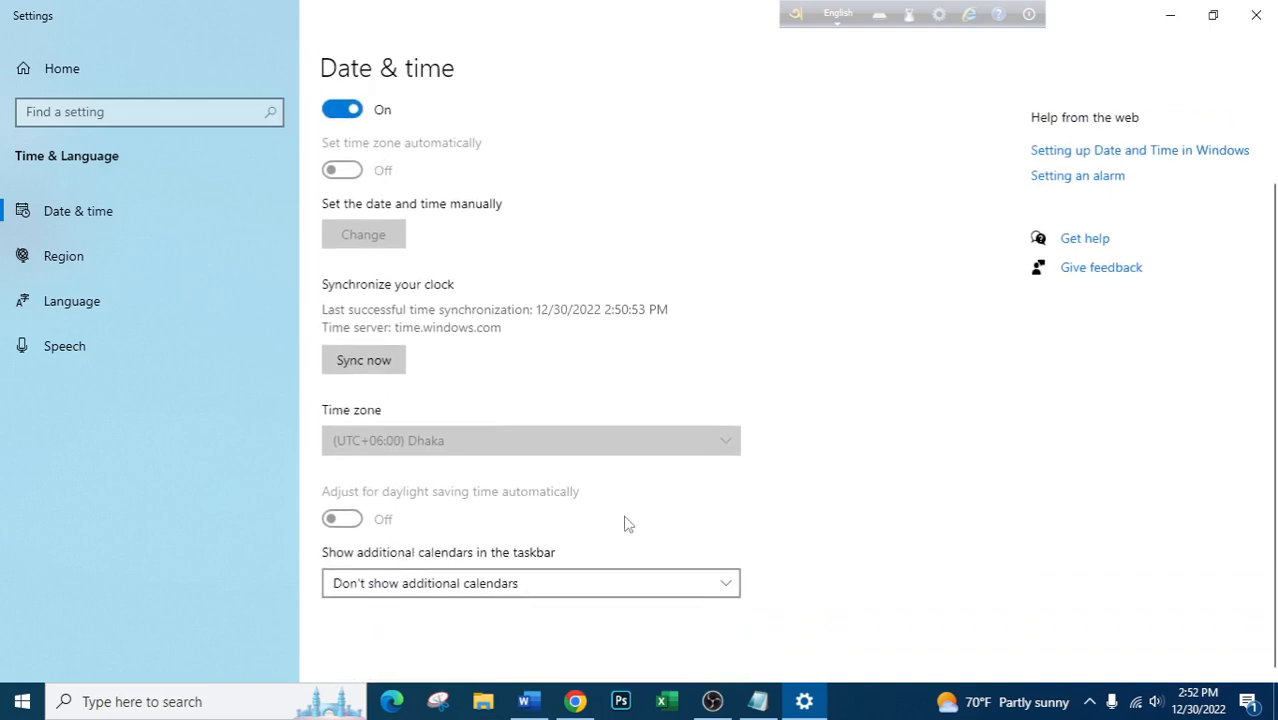
scroll(406, 363, up, 1)
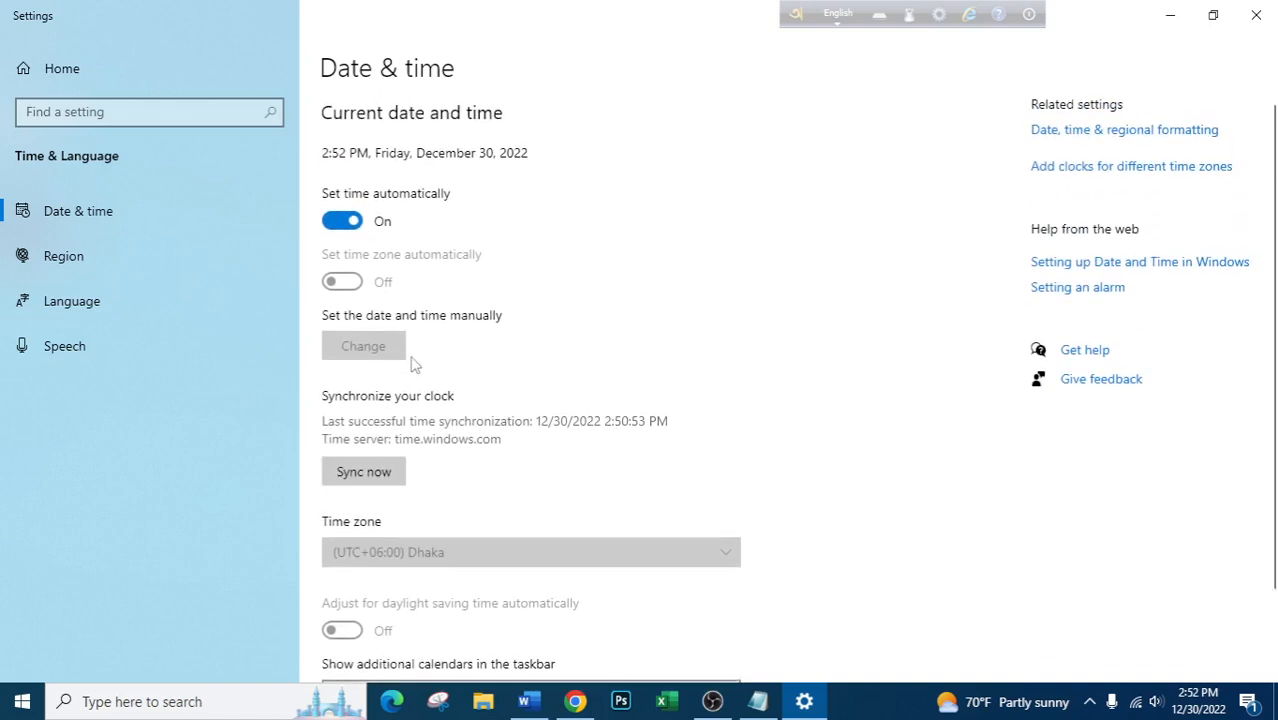
scroll(405, 350, down, 1)
scroll(468, 374, up, 1)
click(1072, 133)
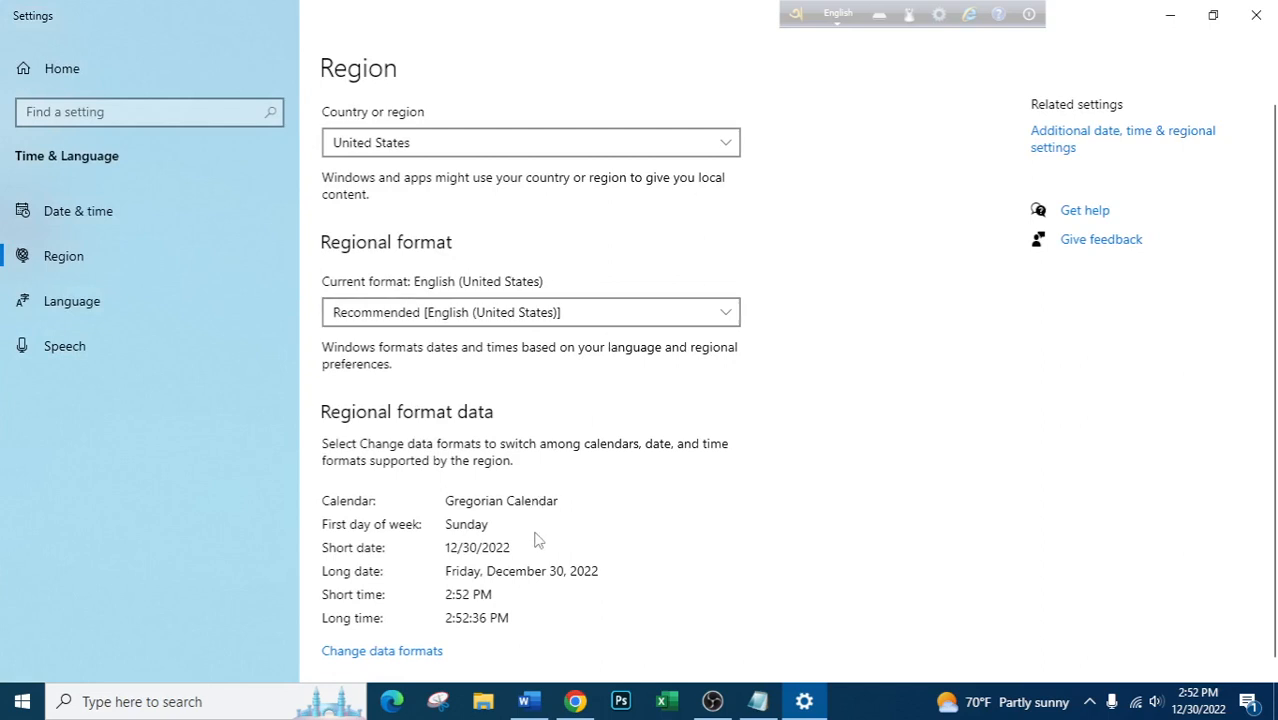
scroll(537, 540, down, 1)
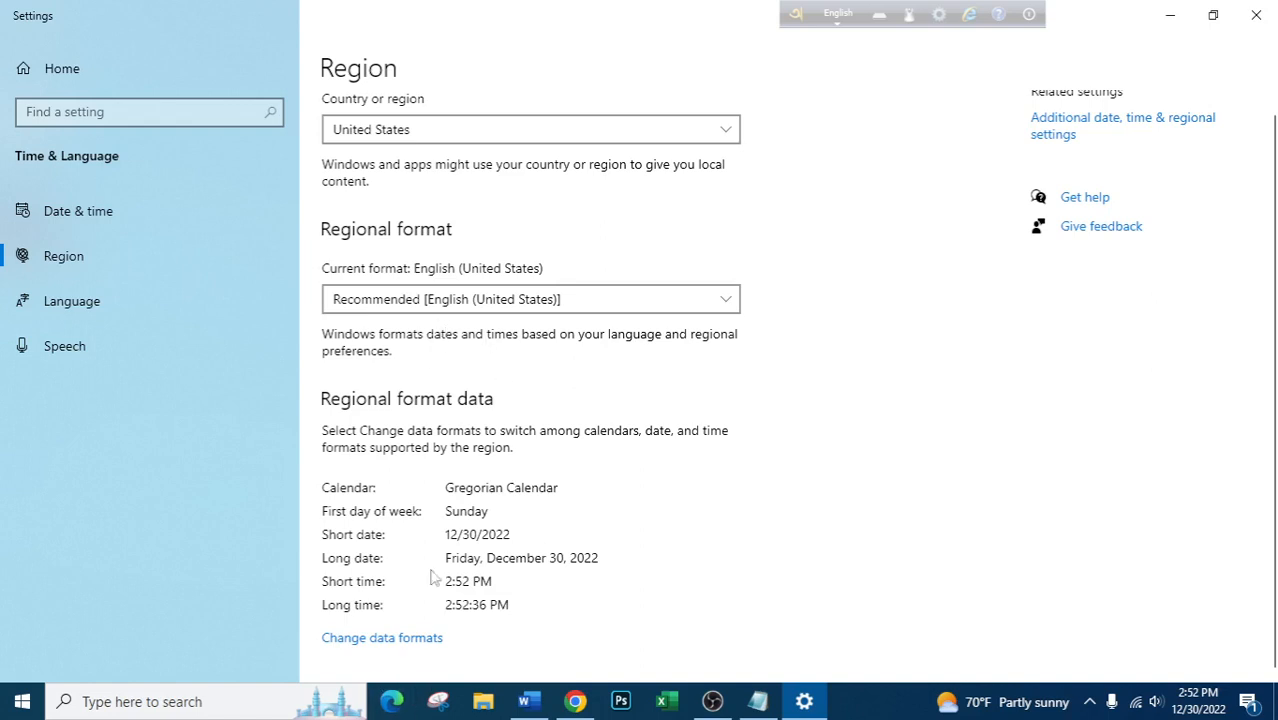
click(404, 640)
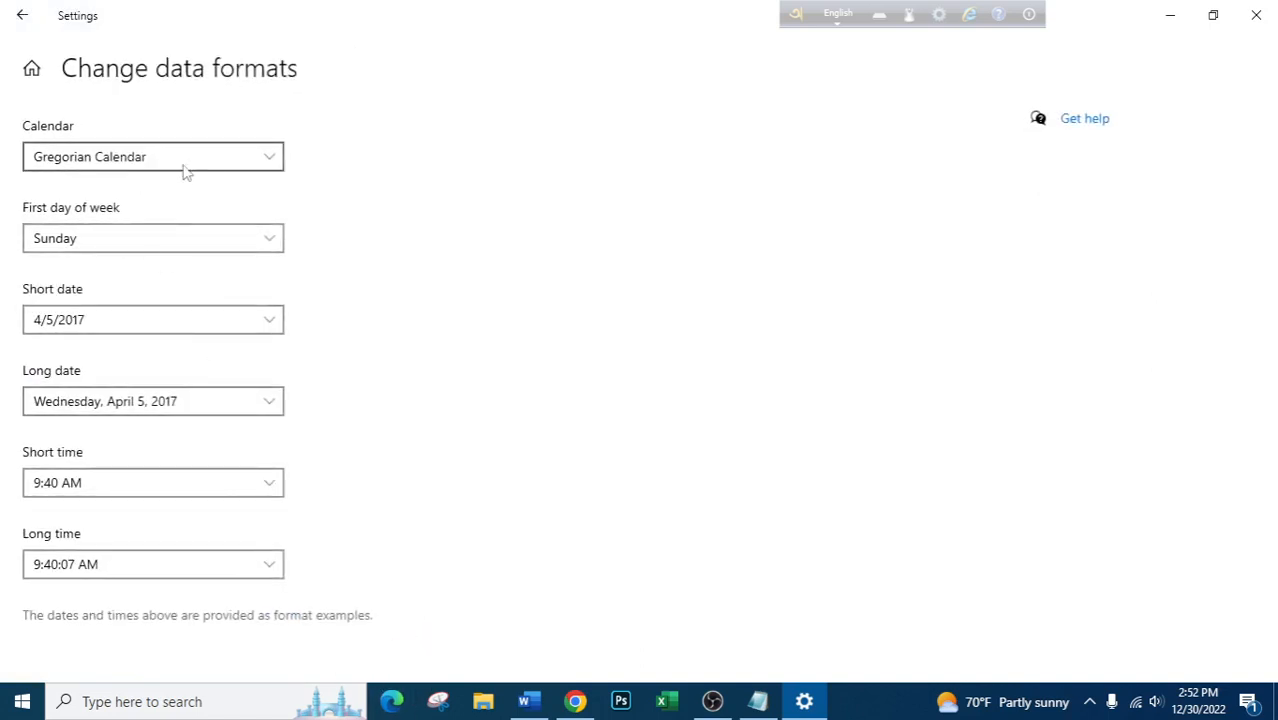
Keep the Gregorian Calendar as the calendar and set the first day of the week to Saturday
click(258, 160)
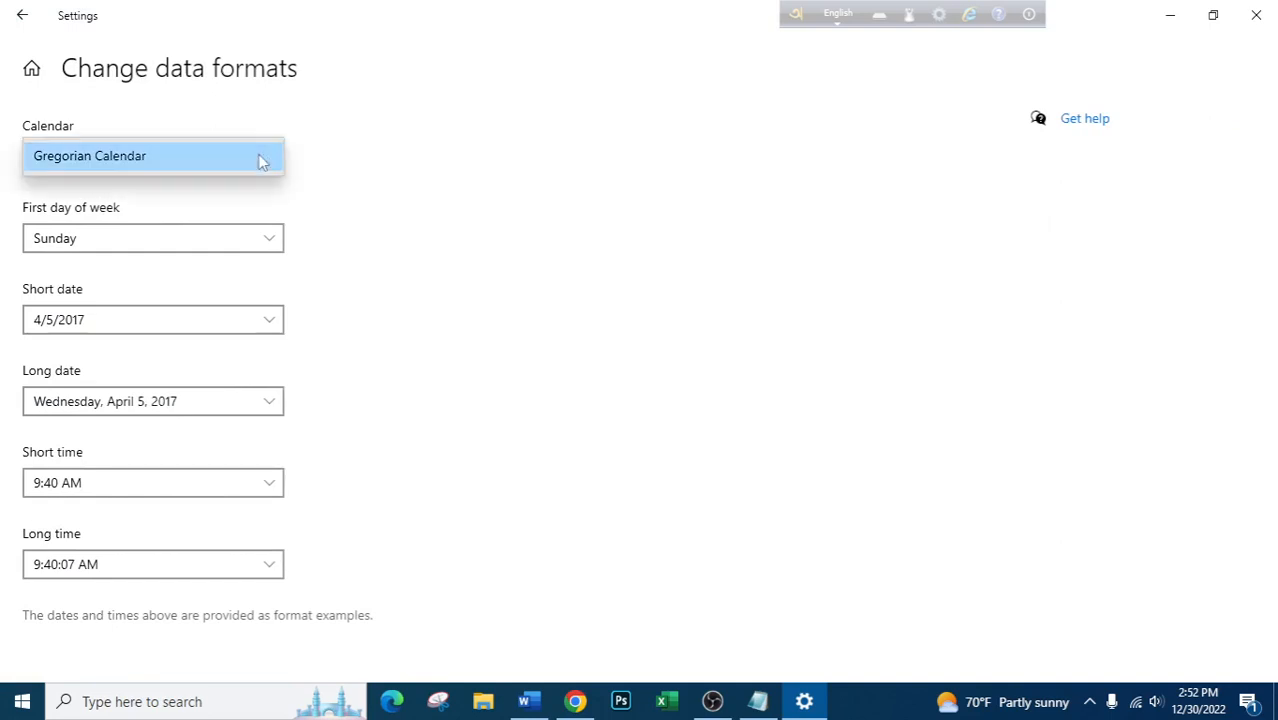
click(260, 158)
click(268, 246)
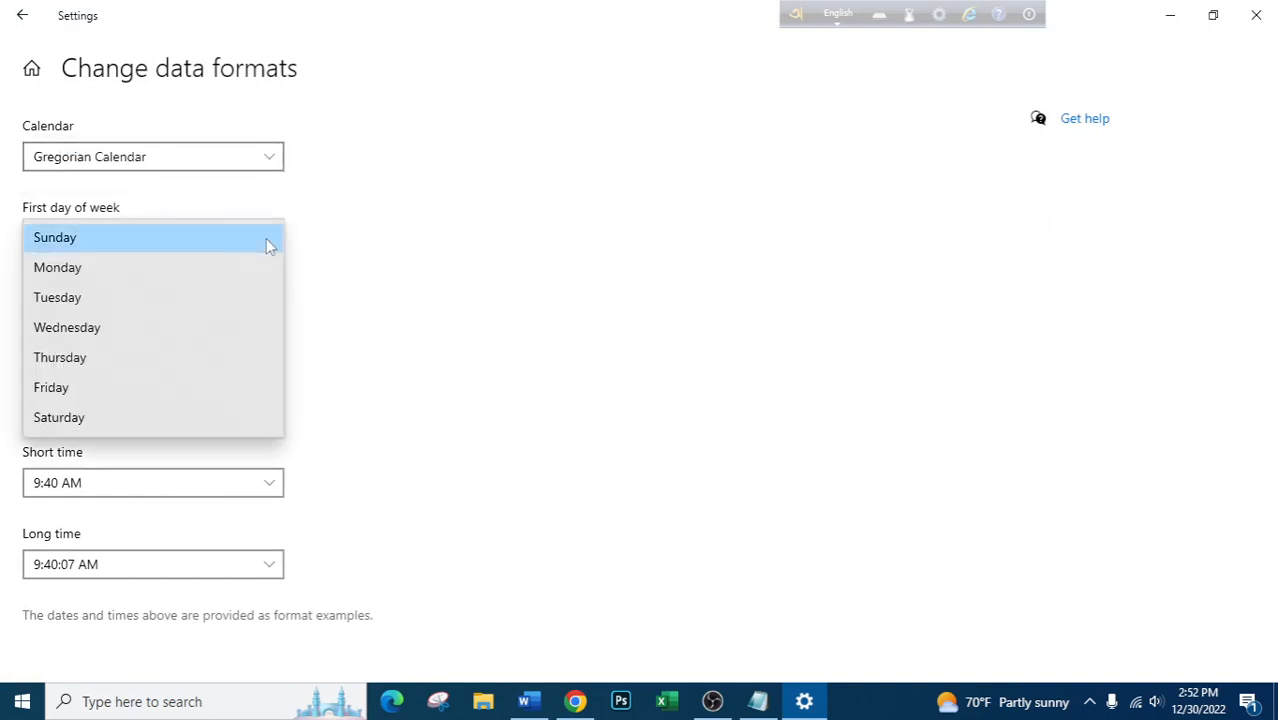
click(268, 243)
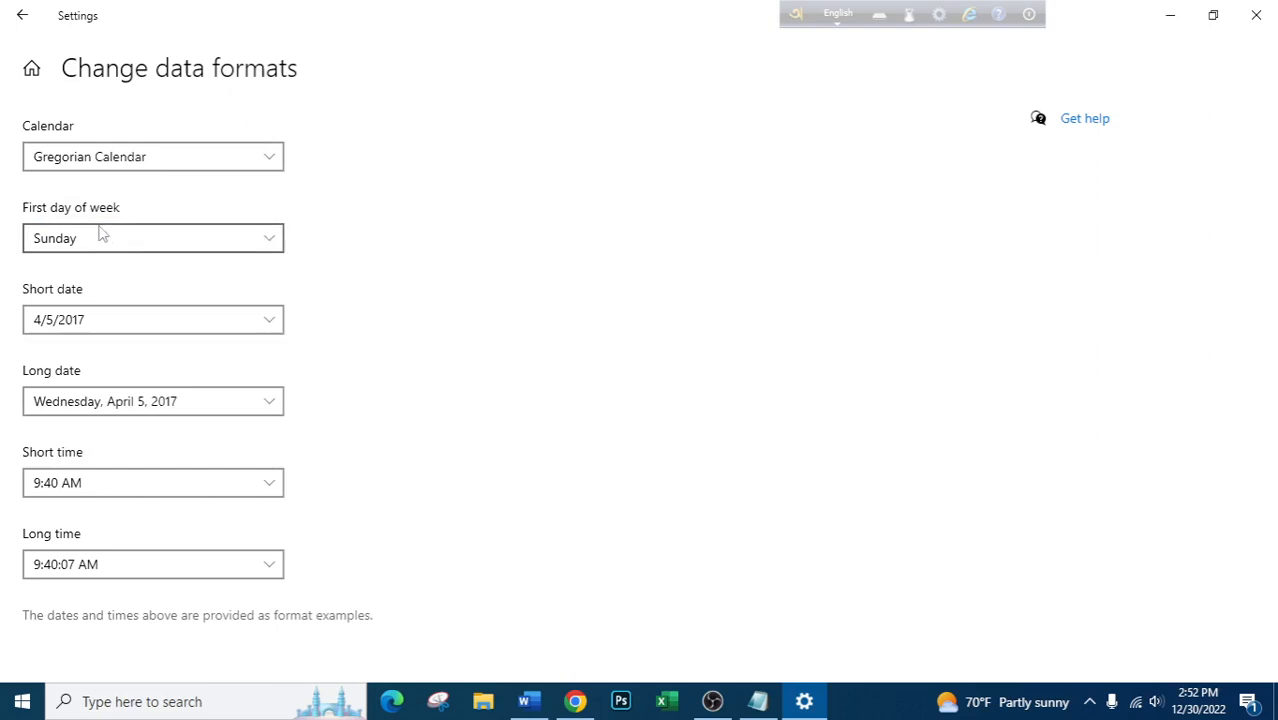
click(265, 248)
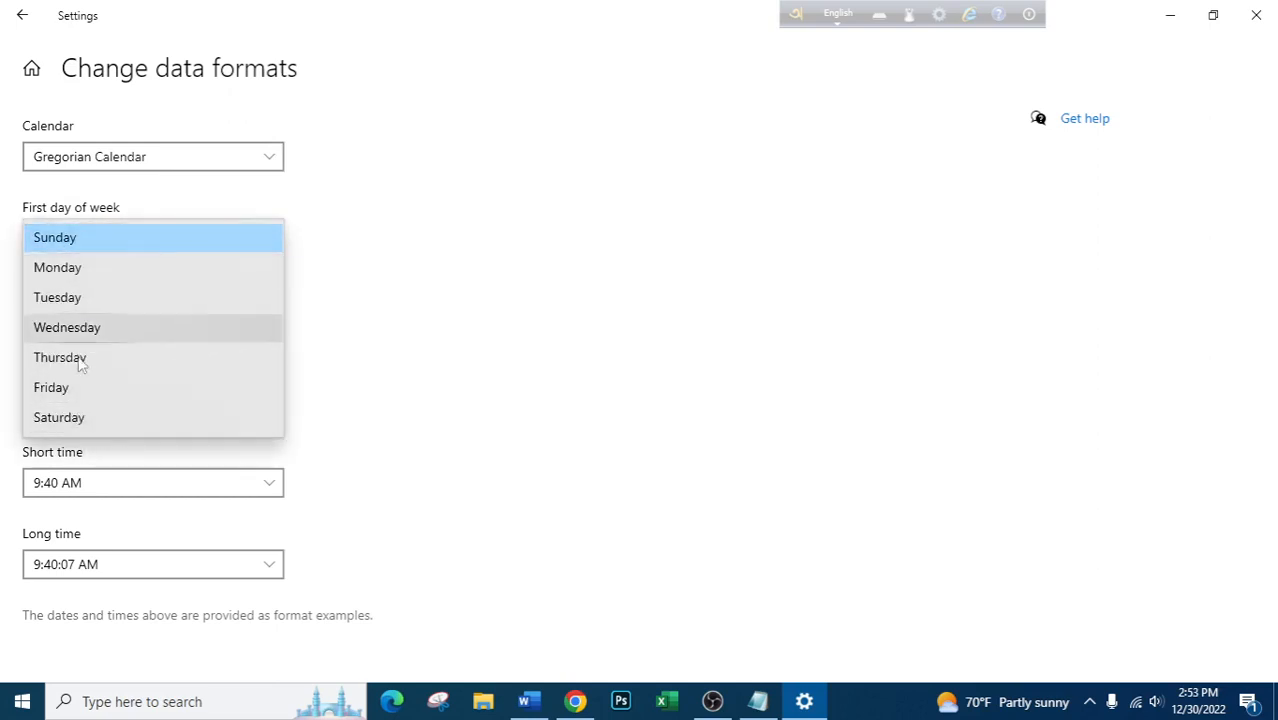
click(63, 422)
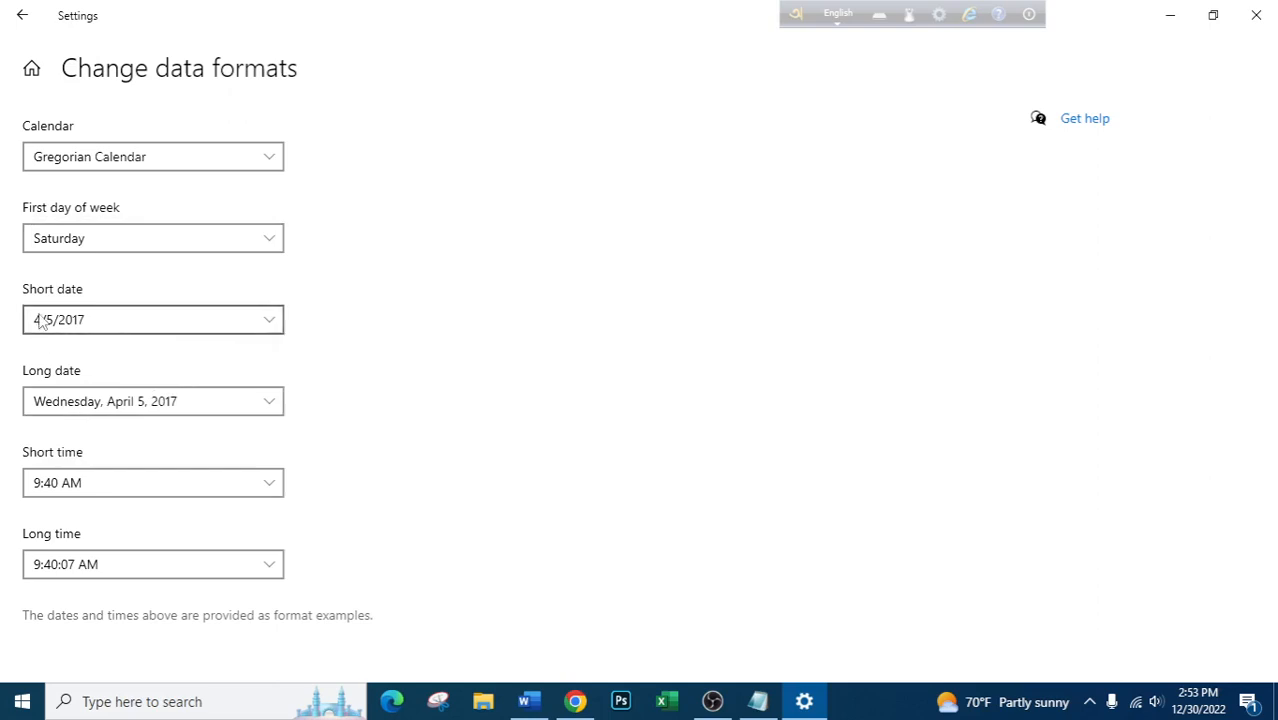
Choose 4/5/2017 as the short date format and Wednesday, April 5, 2017 as the long date format
click(270, 321)
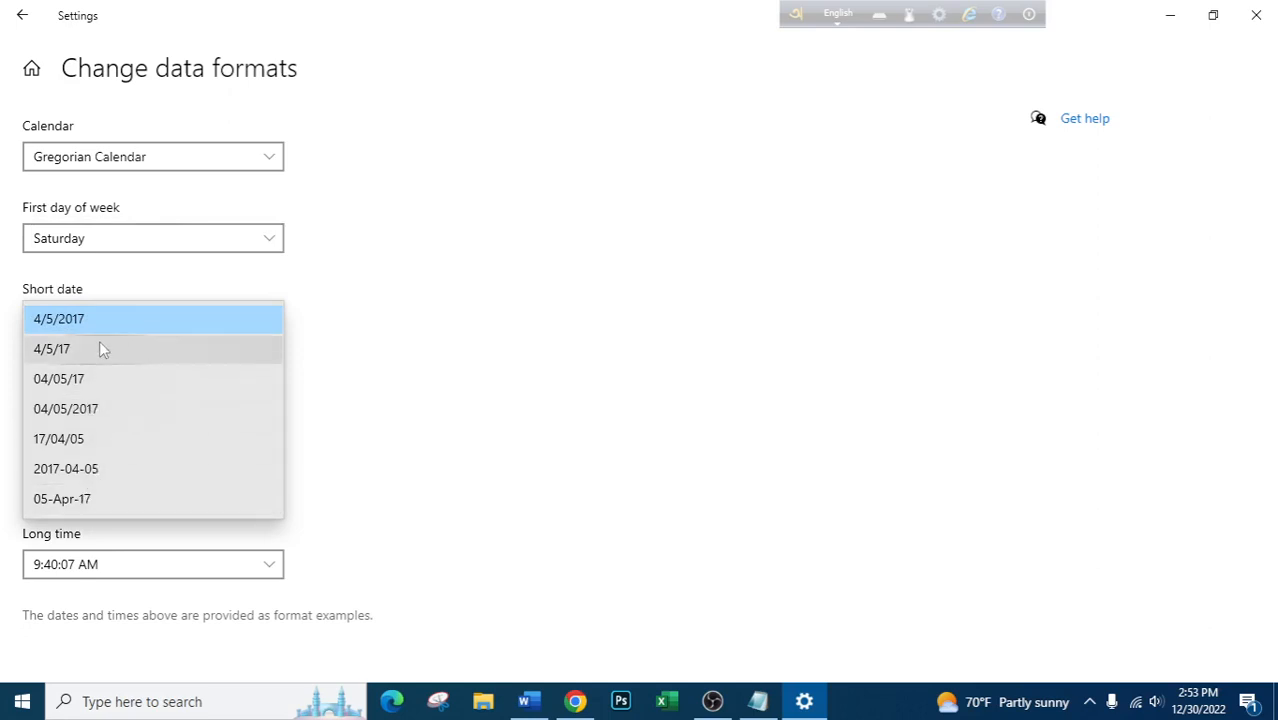
click(88, 330)
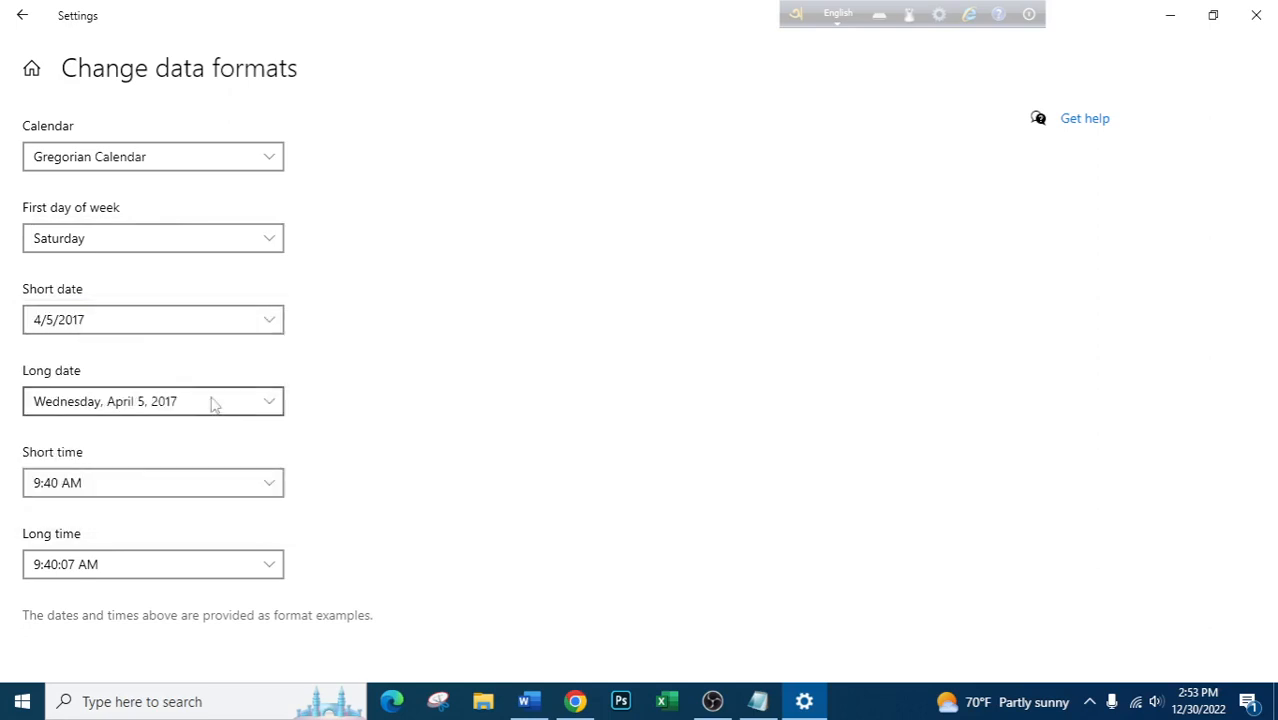
click(262, 410)
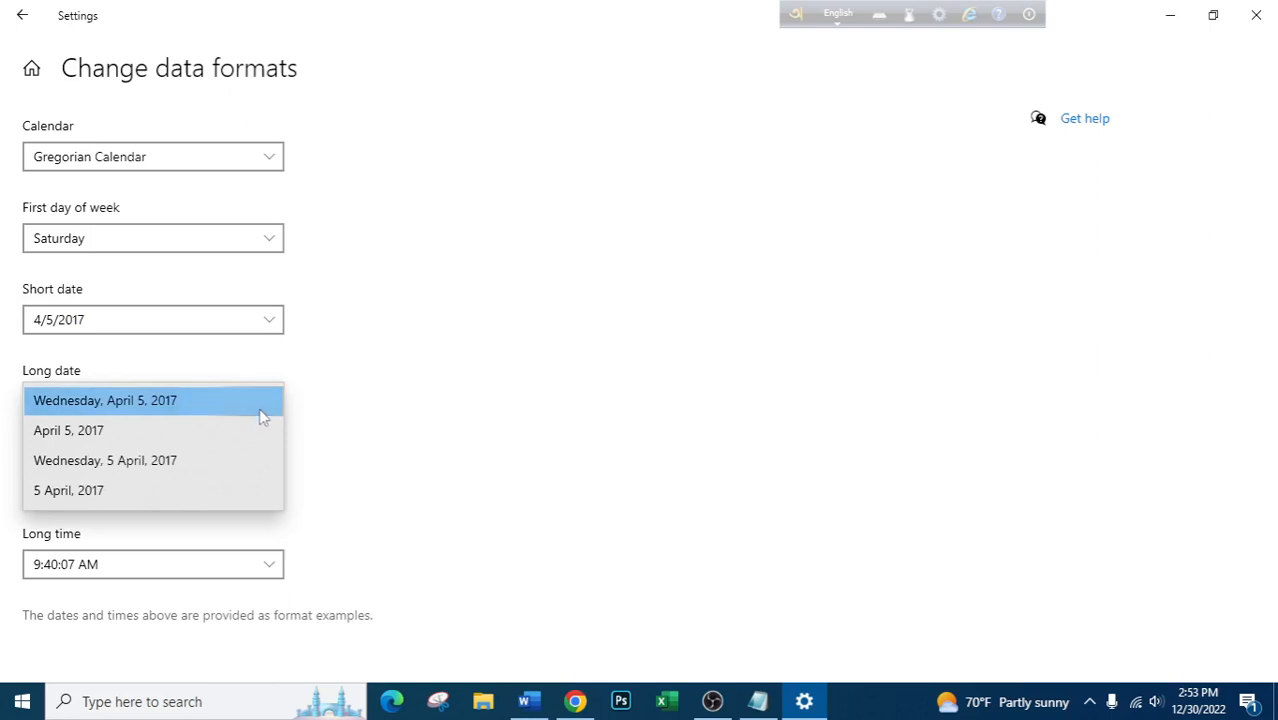
click(237, 403)
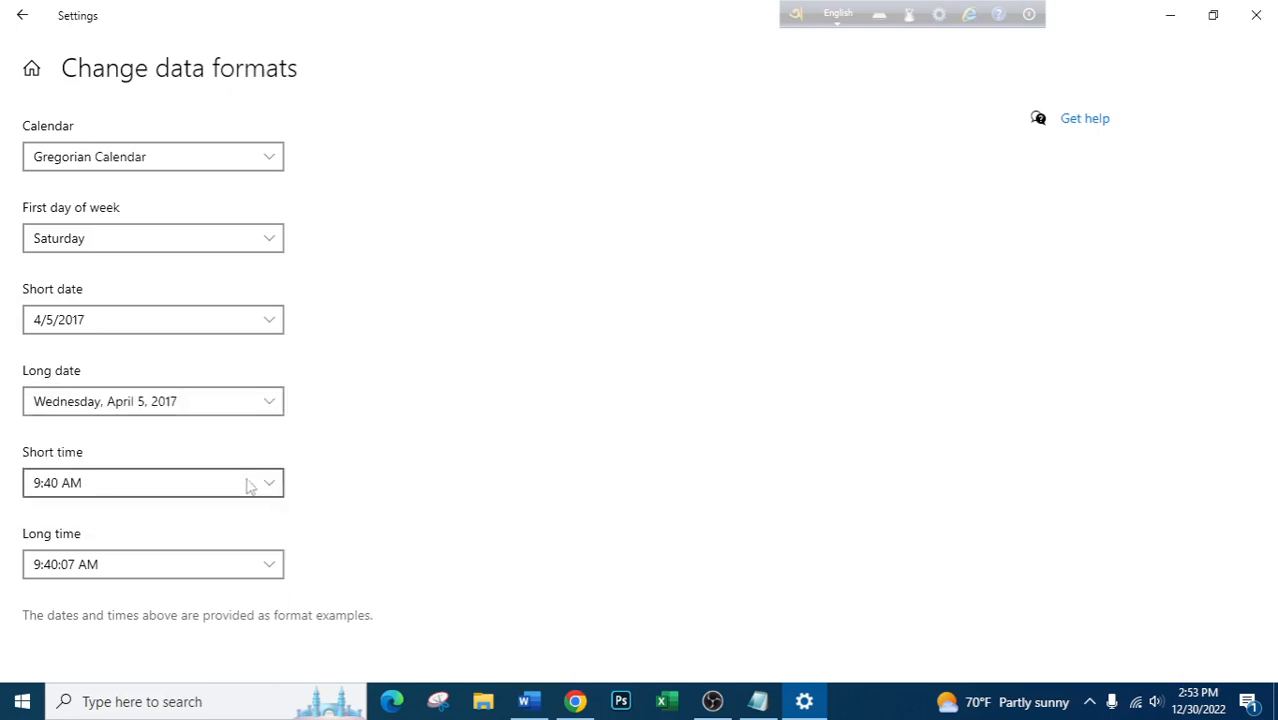
Choose 9:40 AM as the short time format and 09:40:07 AM as the long time format, closing the data formats page
click(277, 493)
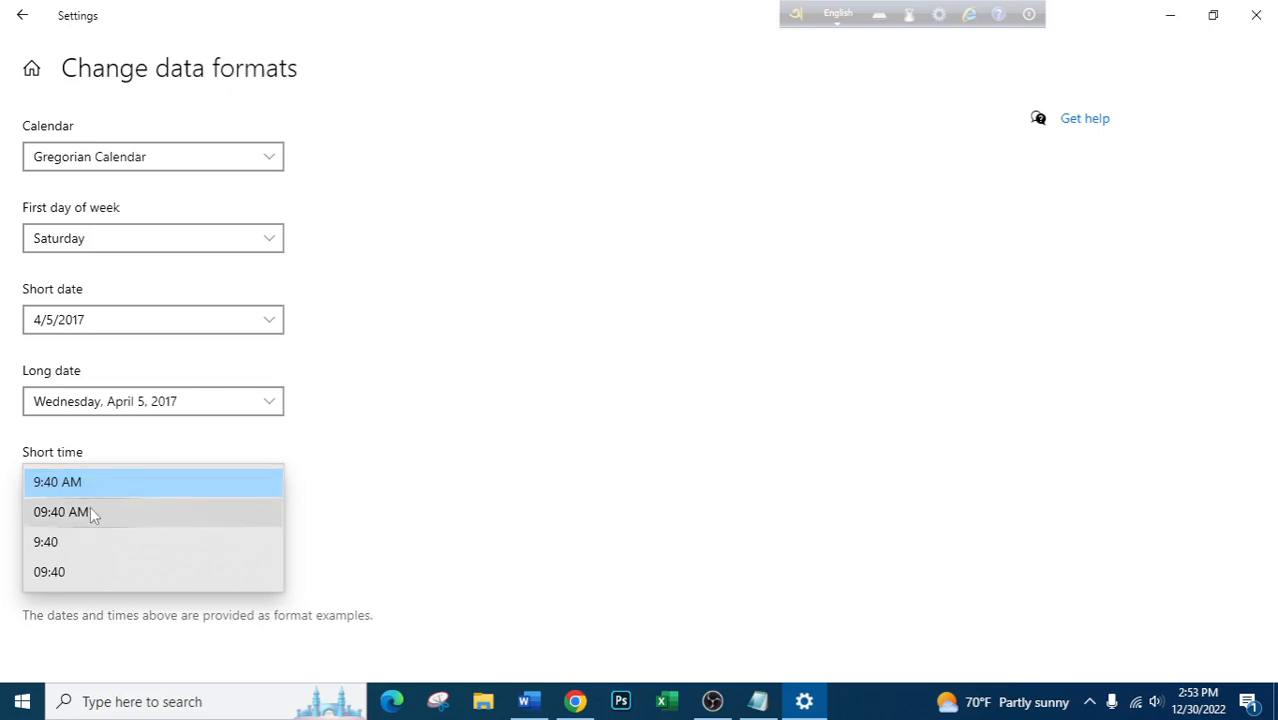
click(123, 485)
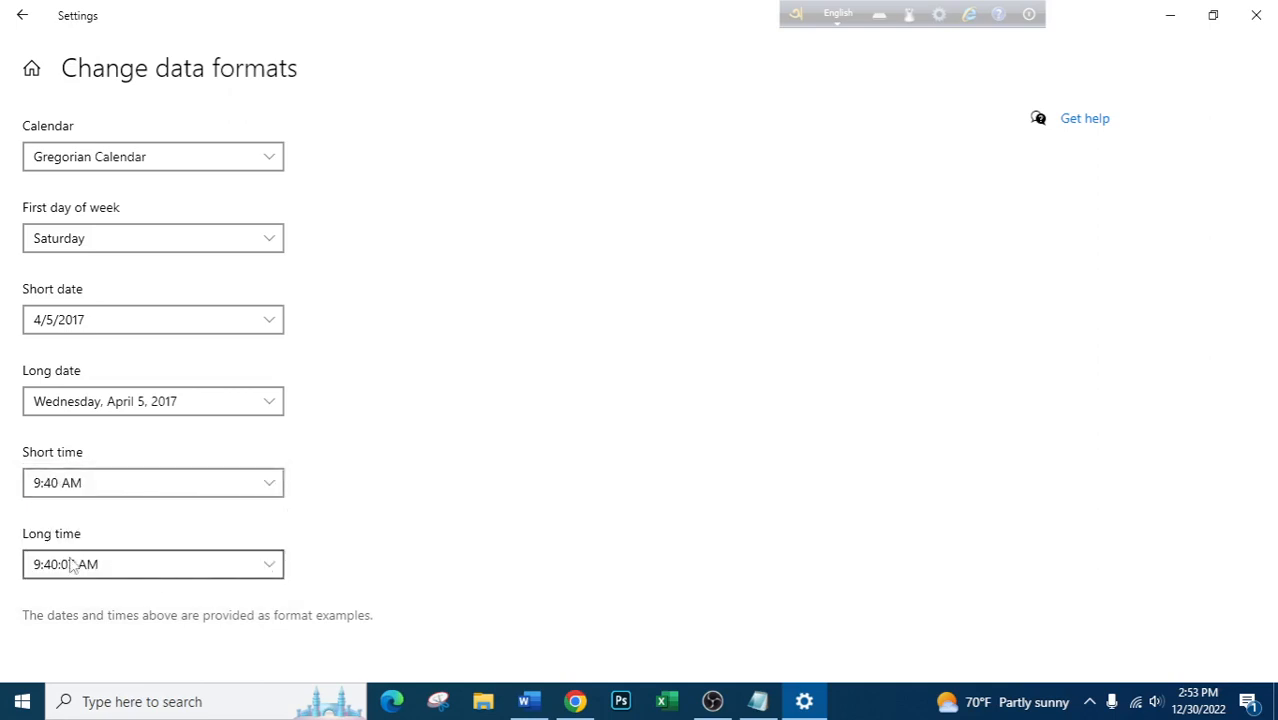
click(270, 569)
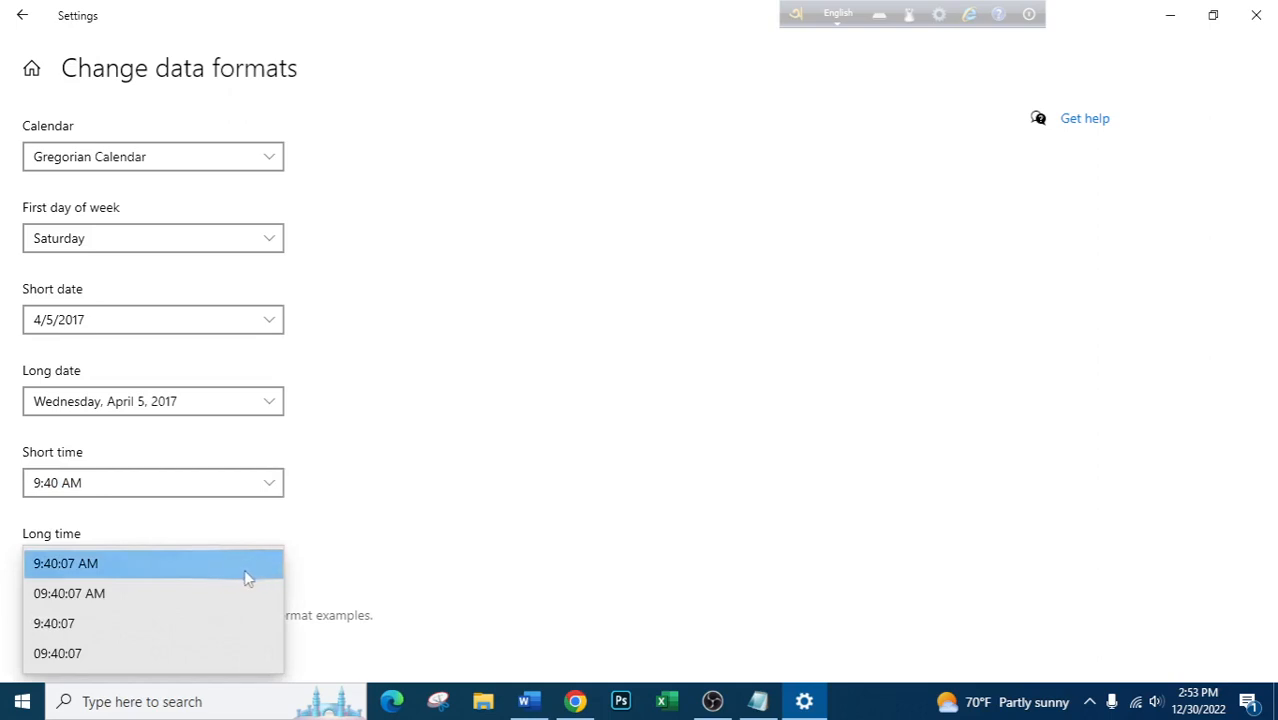
click(125, 595)
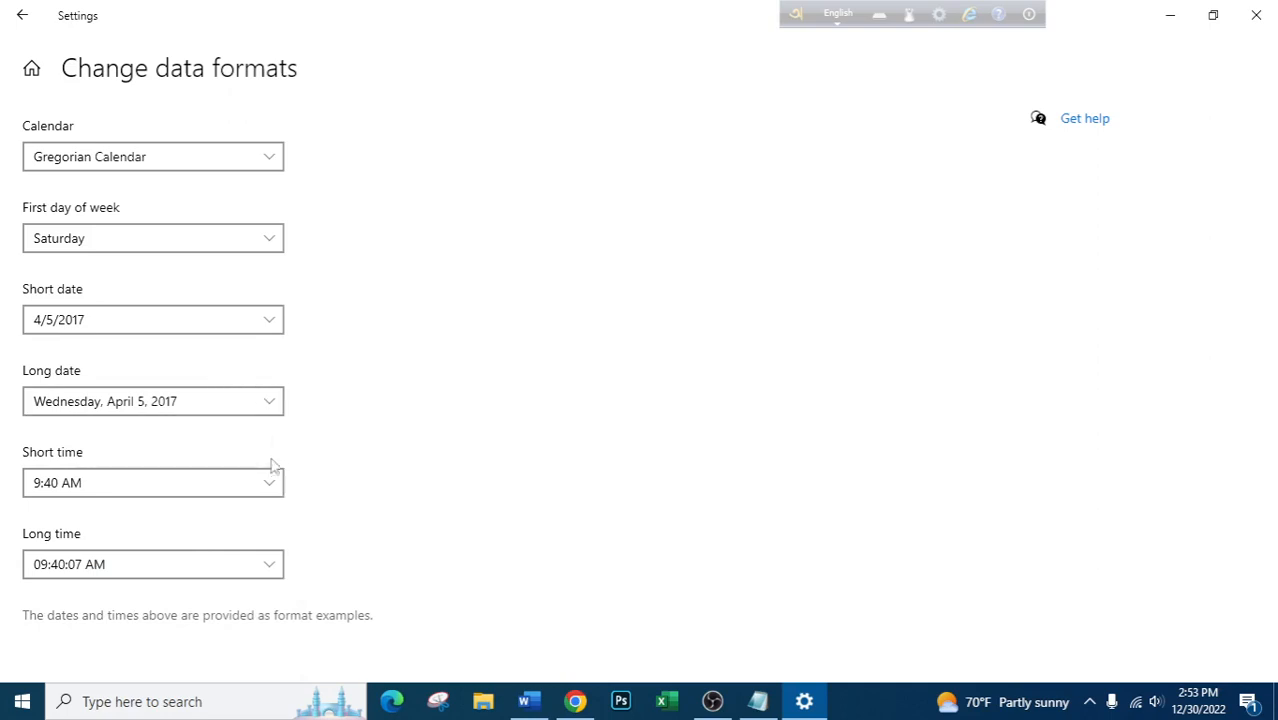
click(24, 18)
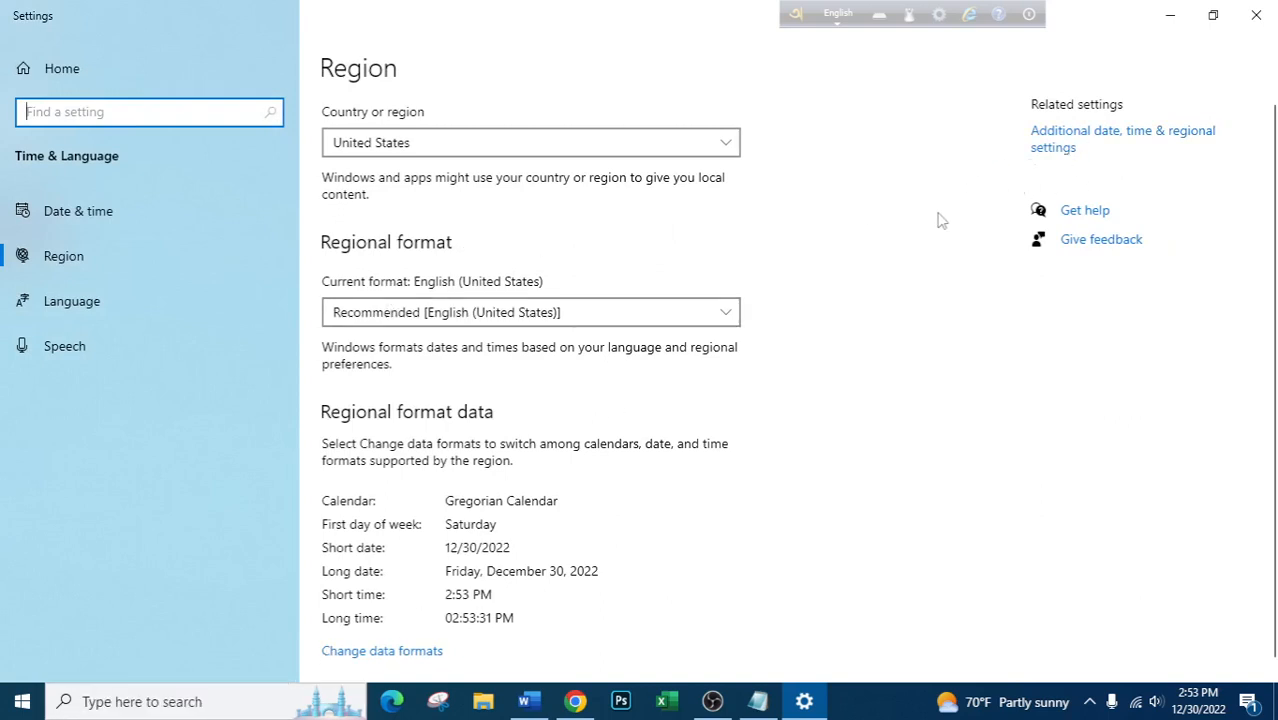
Open the additional clocks for different time zones from the Date & time settings and disable showing both Clock 1 and Clock 2
click(50, 211)
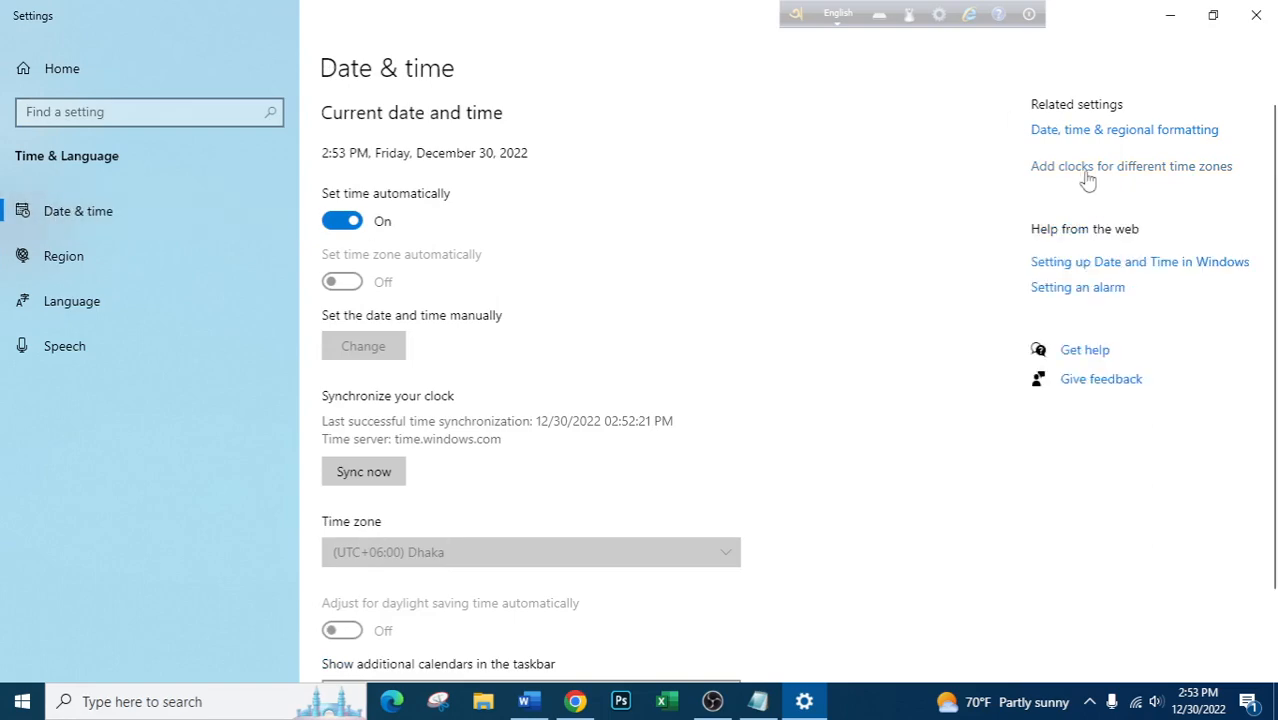
click(1124, 172)
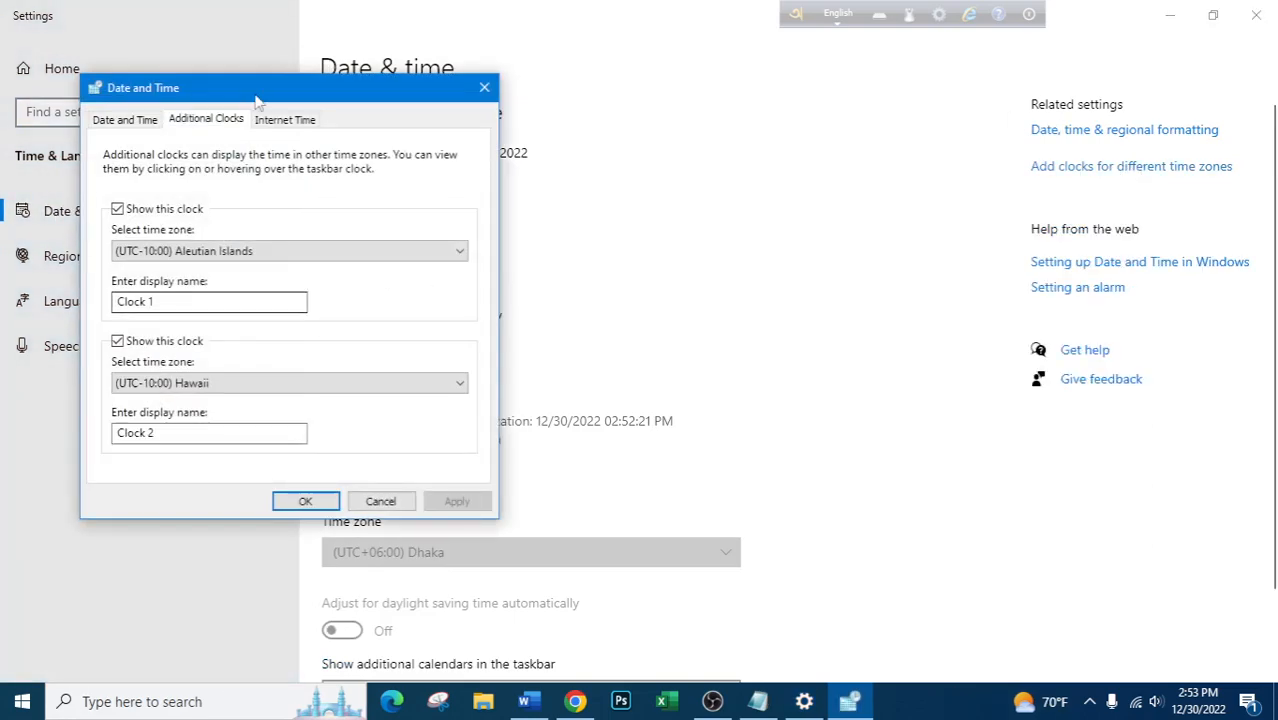
drag(262, 96, 816, 92)
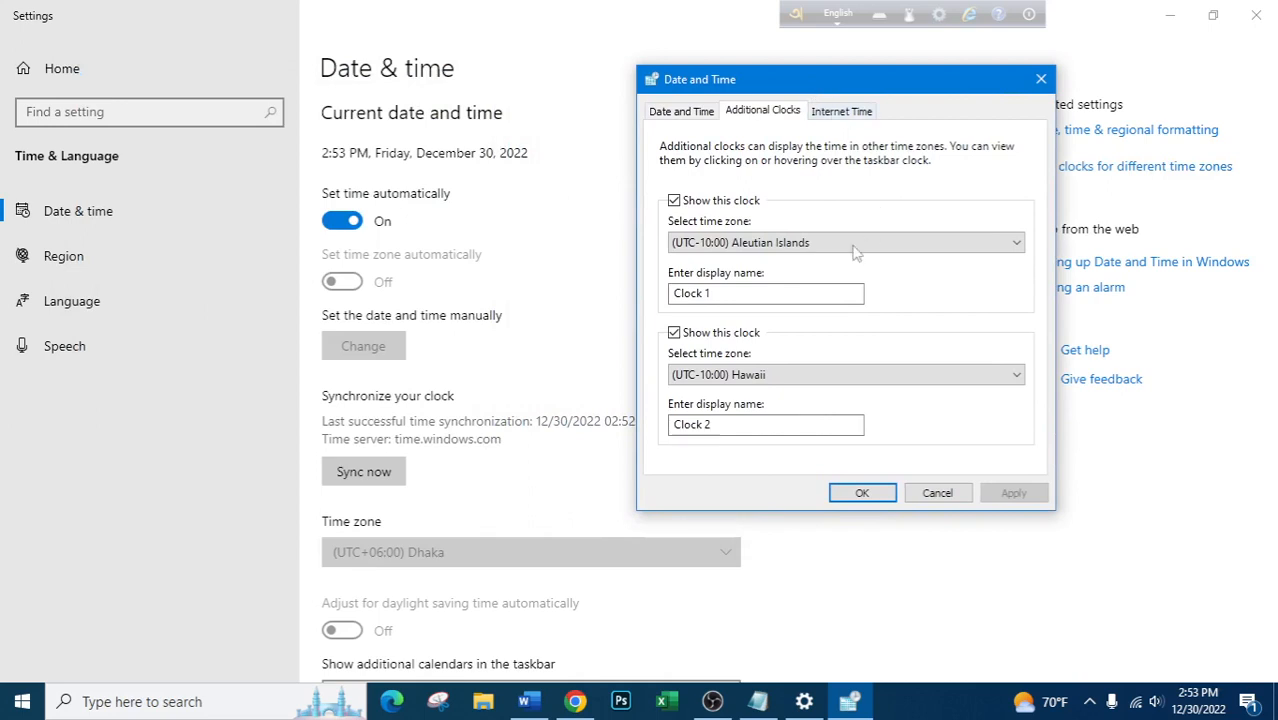
click(674, 200)
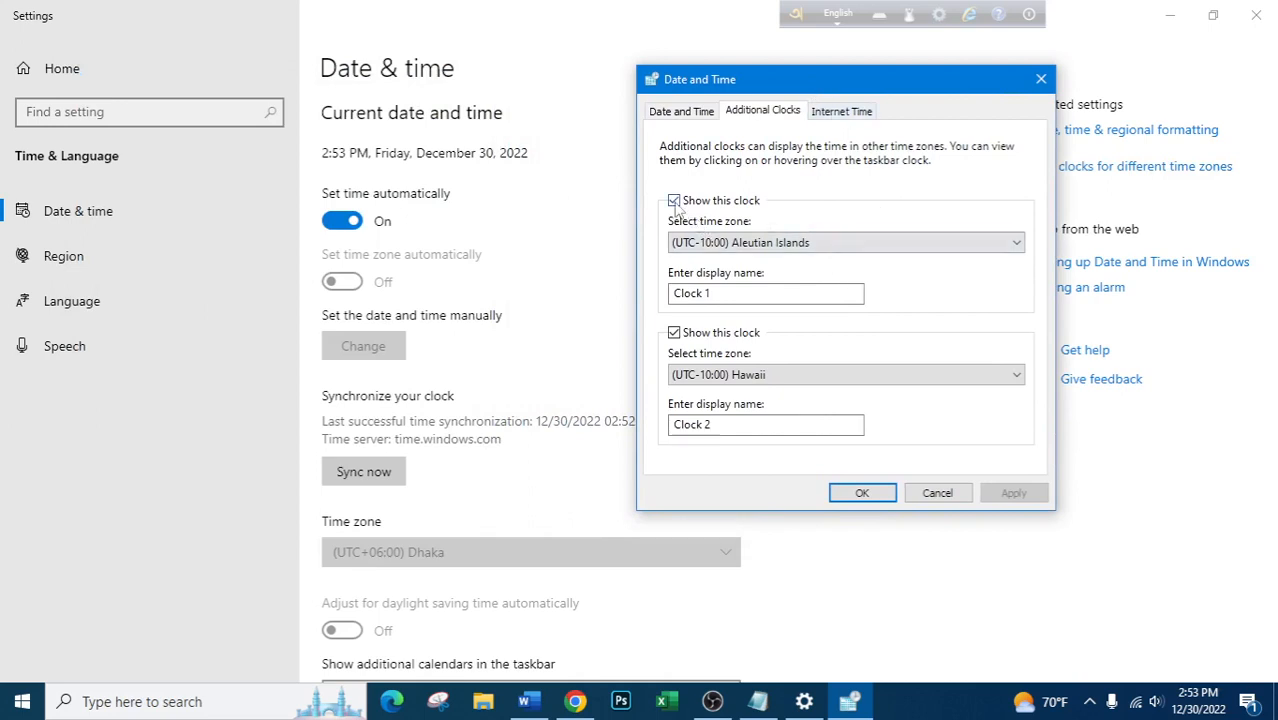
click(674, 333)
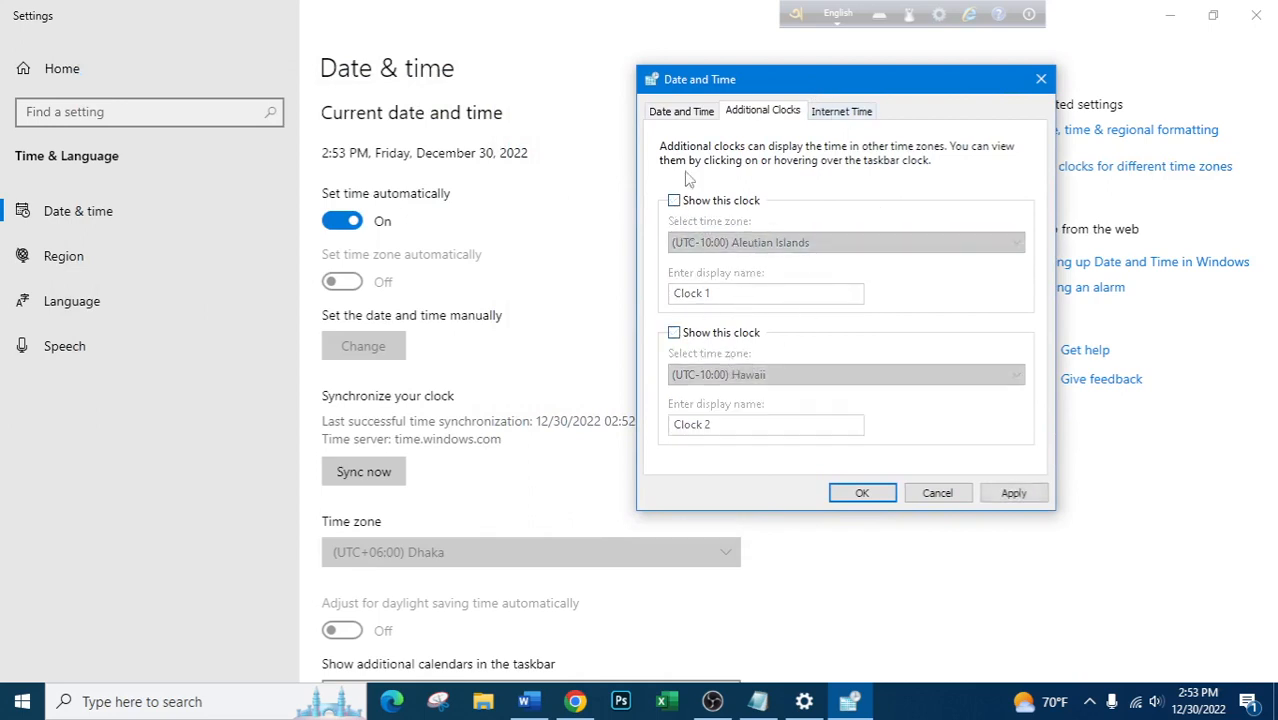
click(681, 112)
click(918, 262)
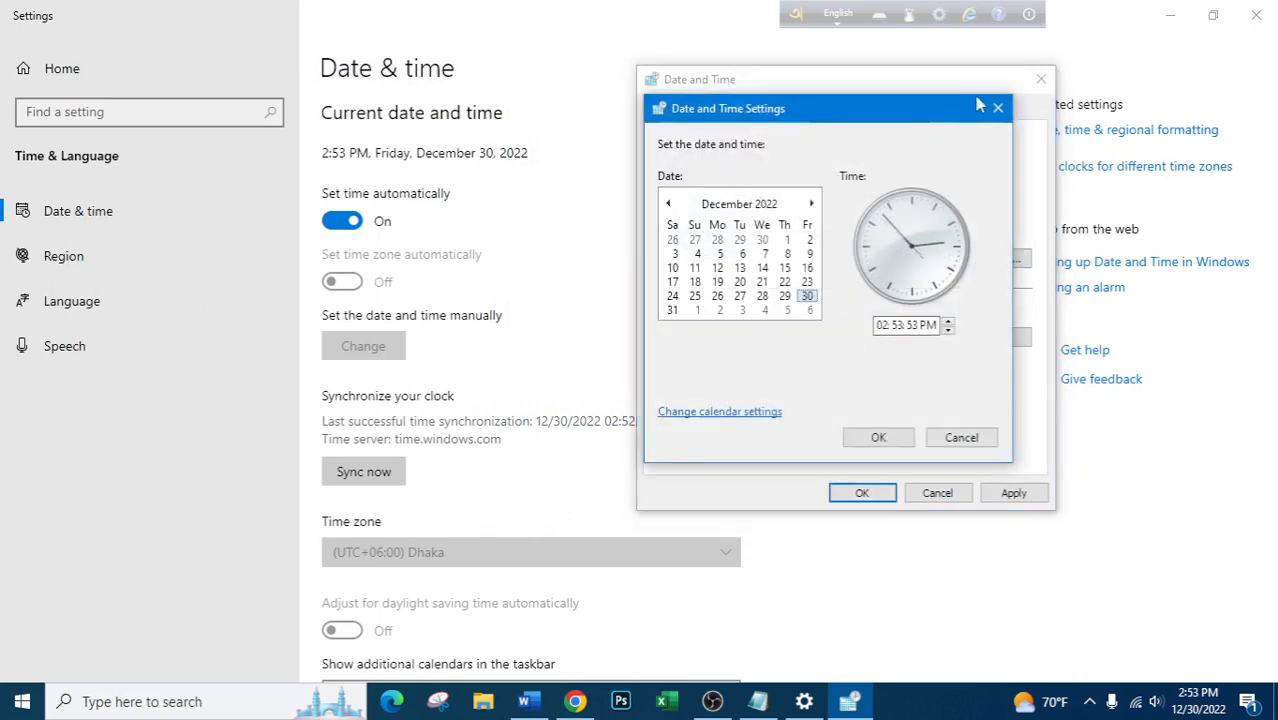
click(997, 107)
click(770, 112)
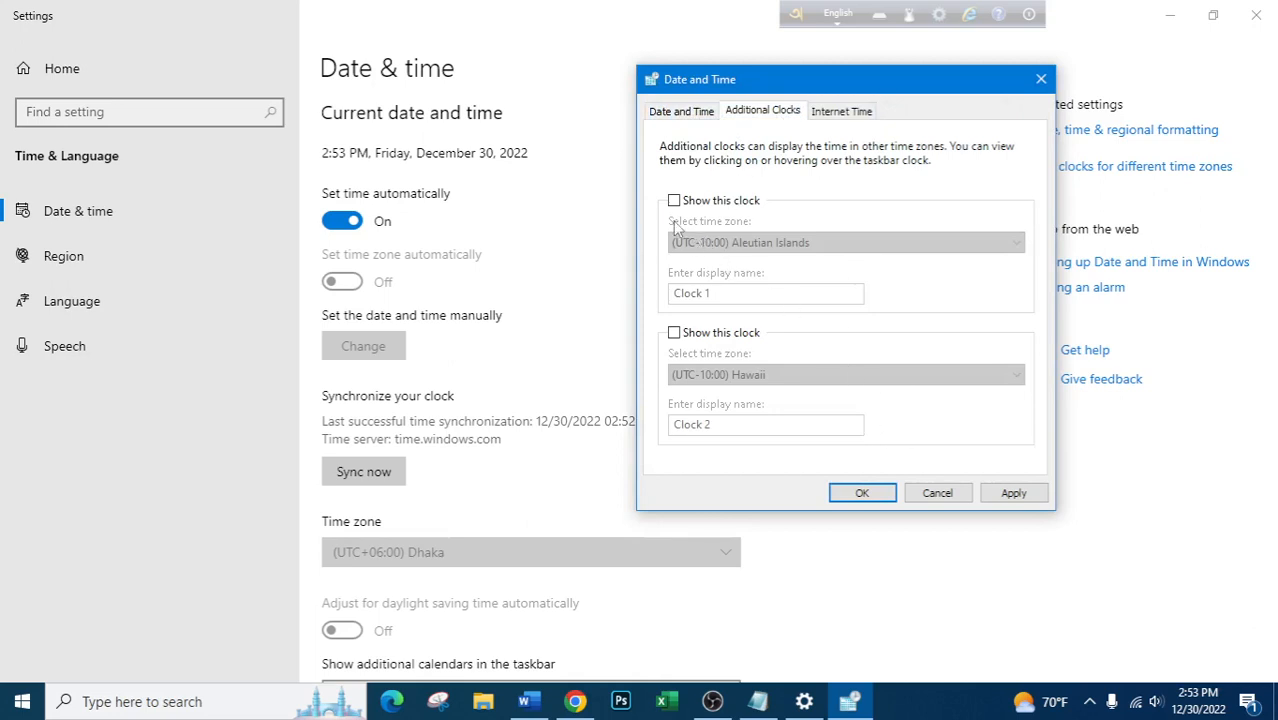
Open the manual date and time change from the Date and Time dialog and set the time to 02:54:08 PM
click(672, 114)
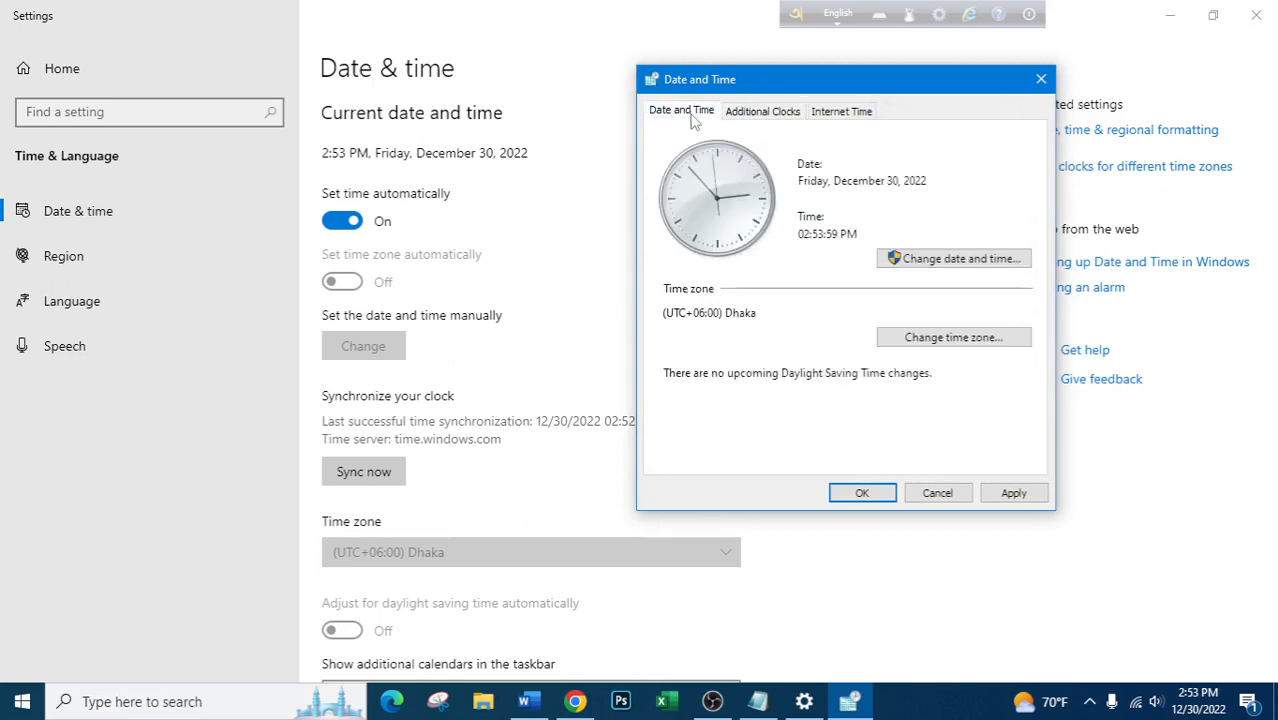
click(975, 258)
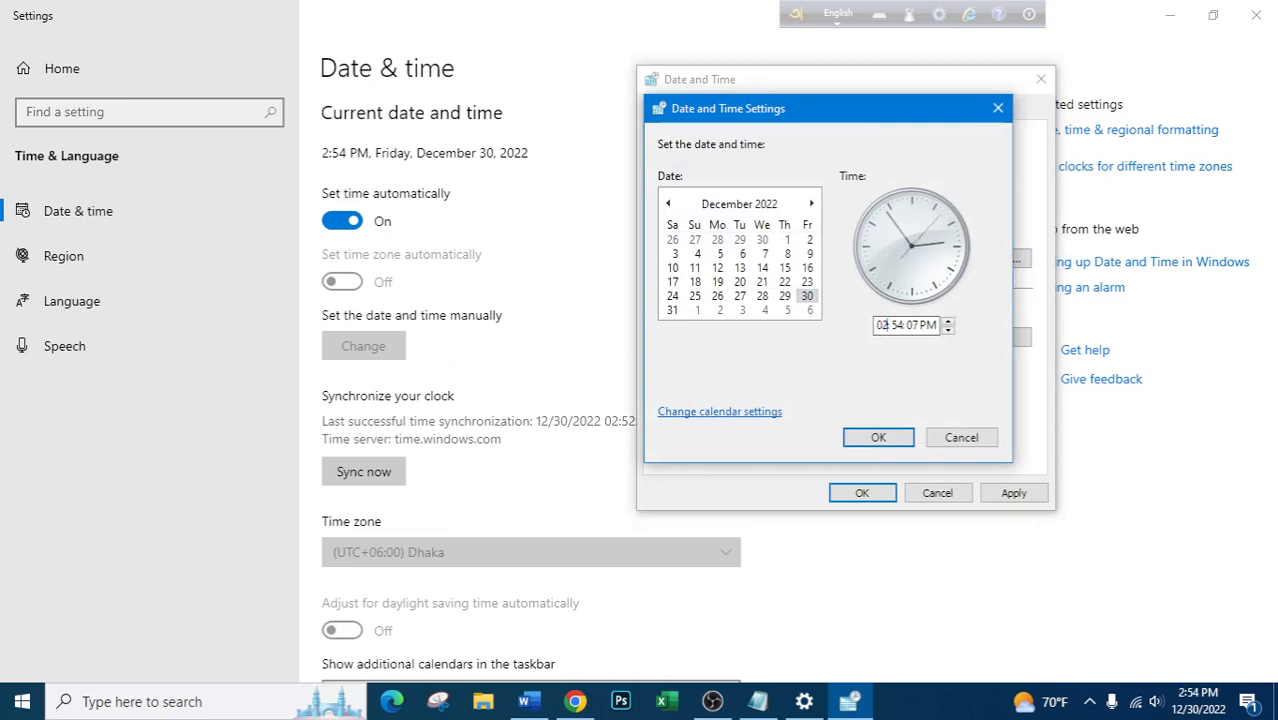
click(948, 321)
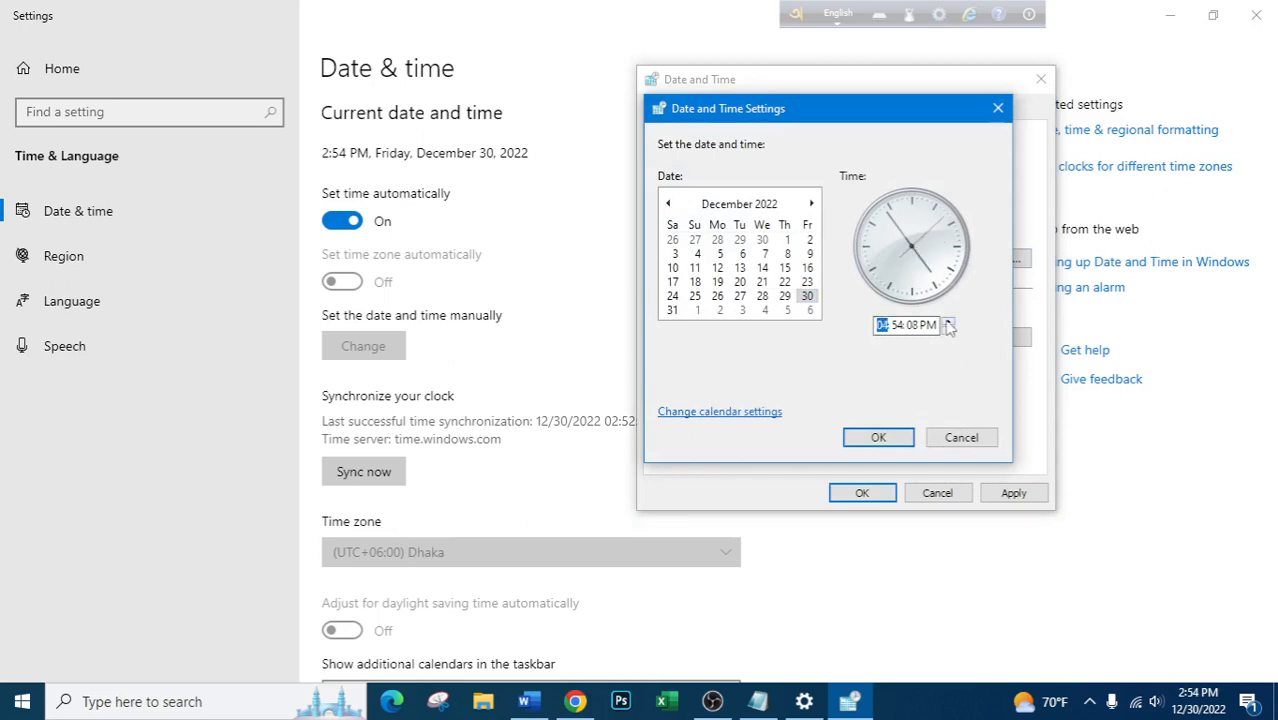
click(948, 322)
In the calendar settings, set the region format to English (United States) with short date M/d/yyyy, apply it and confirm the date and time settings
click(723, 420)
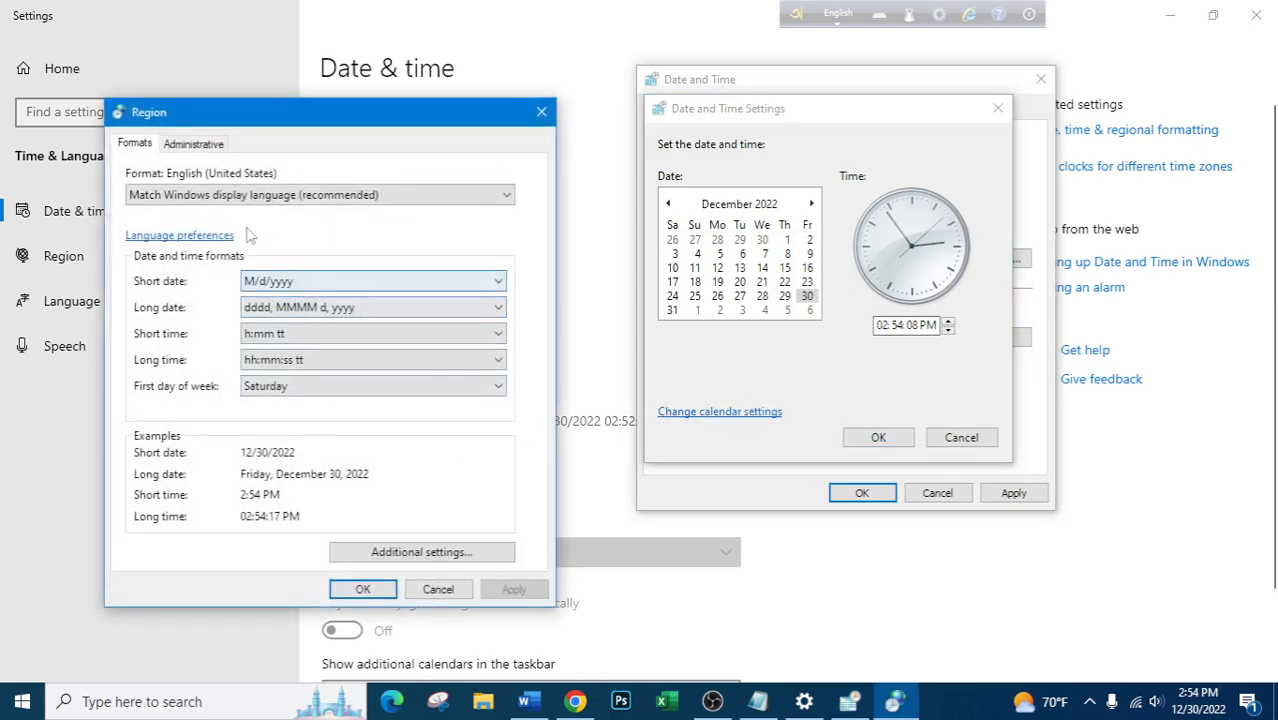
click(276, 200)
click(280, 203)
click(280, 200)
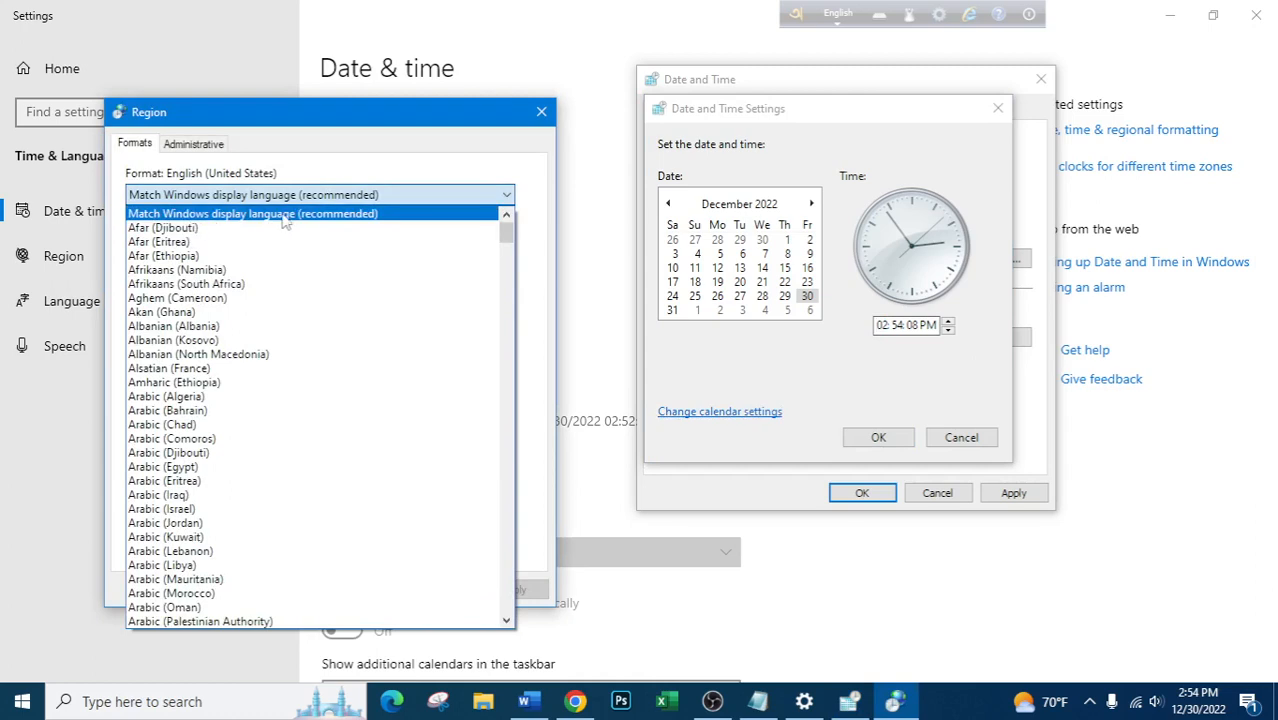
click(308, 200)
click(328, 283)
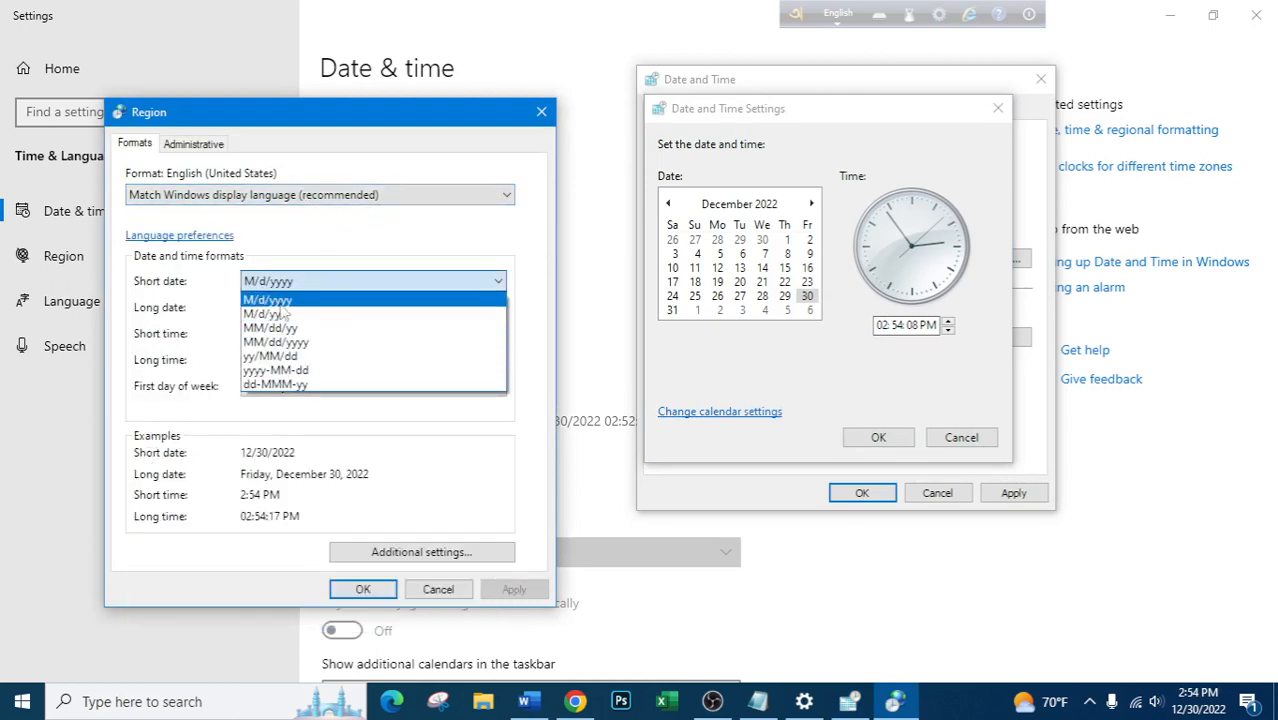
click(288, 303)
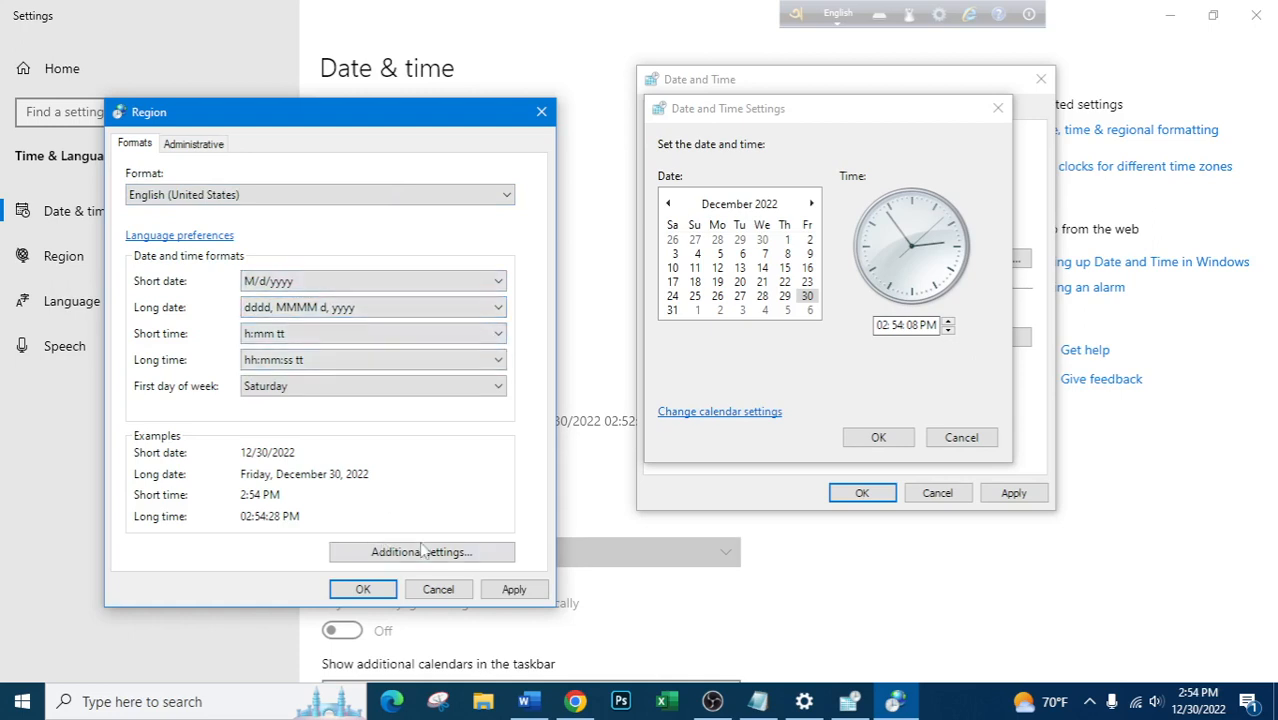
click(508, 592)
click(363, 589)
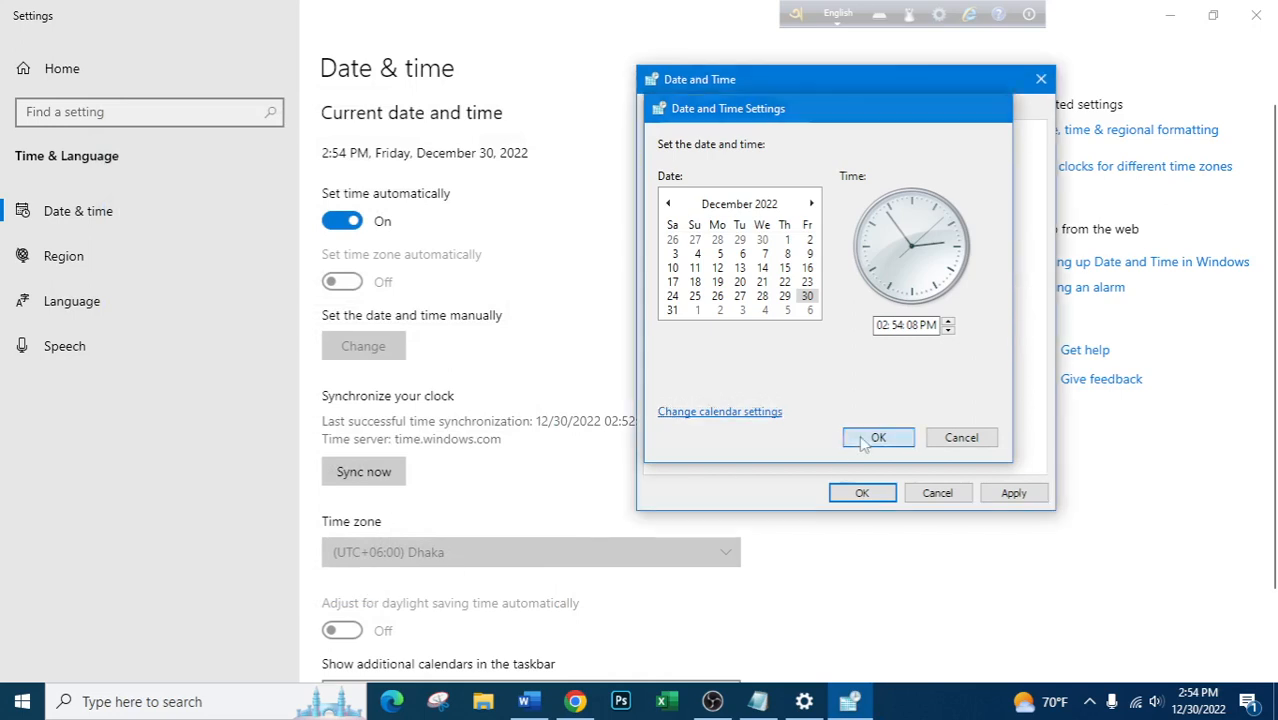
click(864, 438)
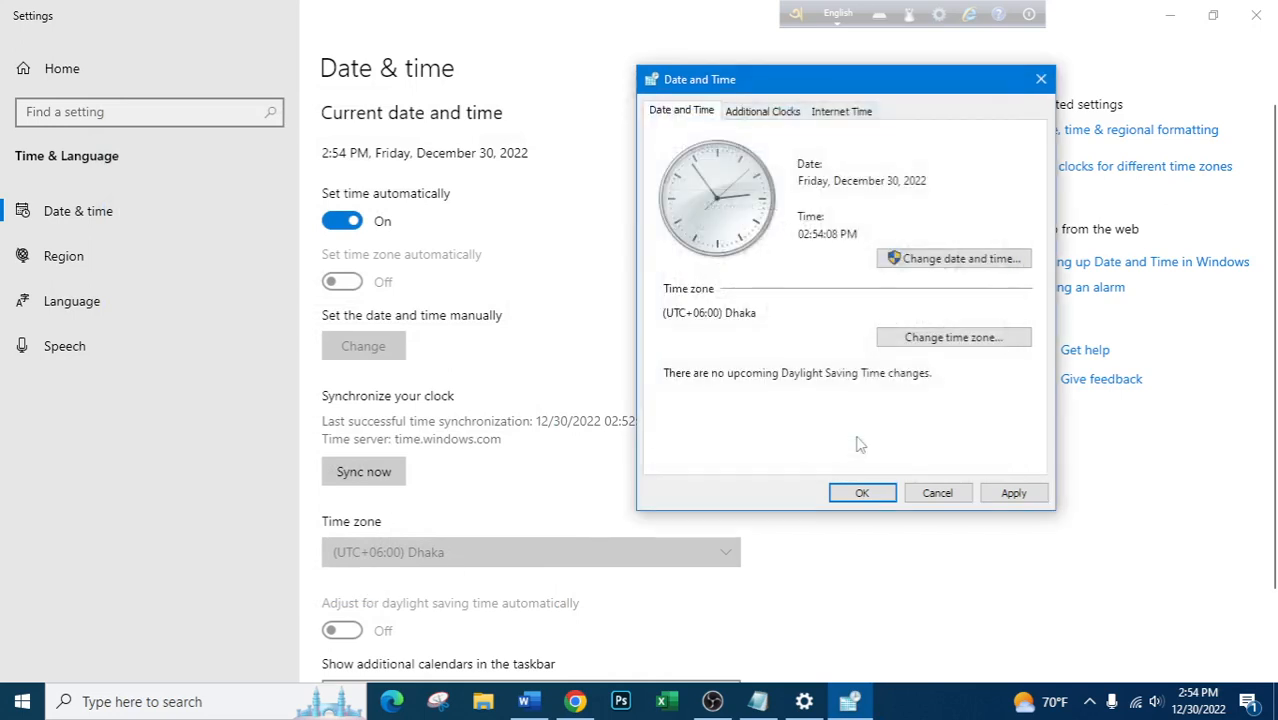
Choose (UTC+06:00) Dhaka as the time zone, then apply the changes and close the Date and Time dialog
click(934, 341)
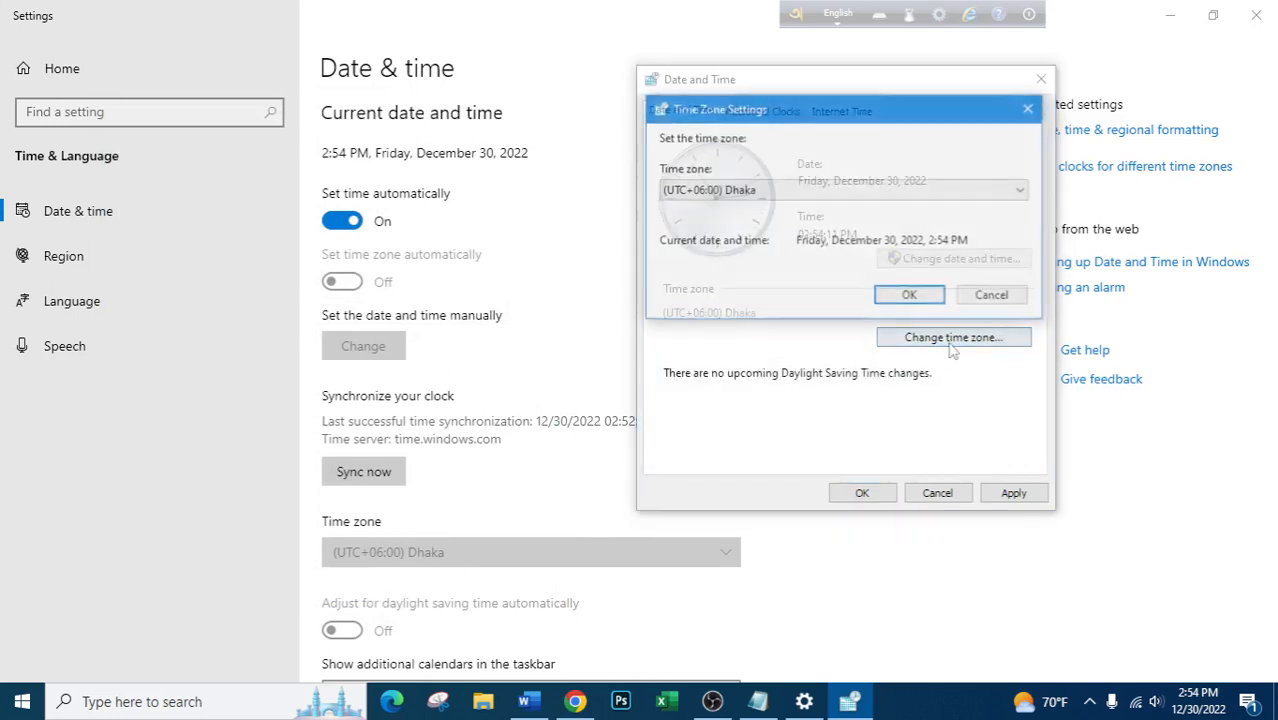
click(790, 192)
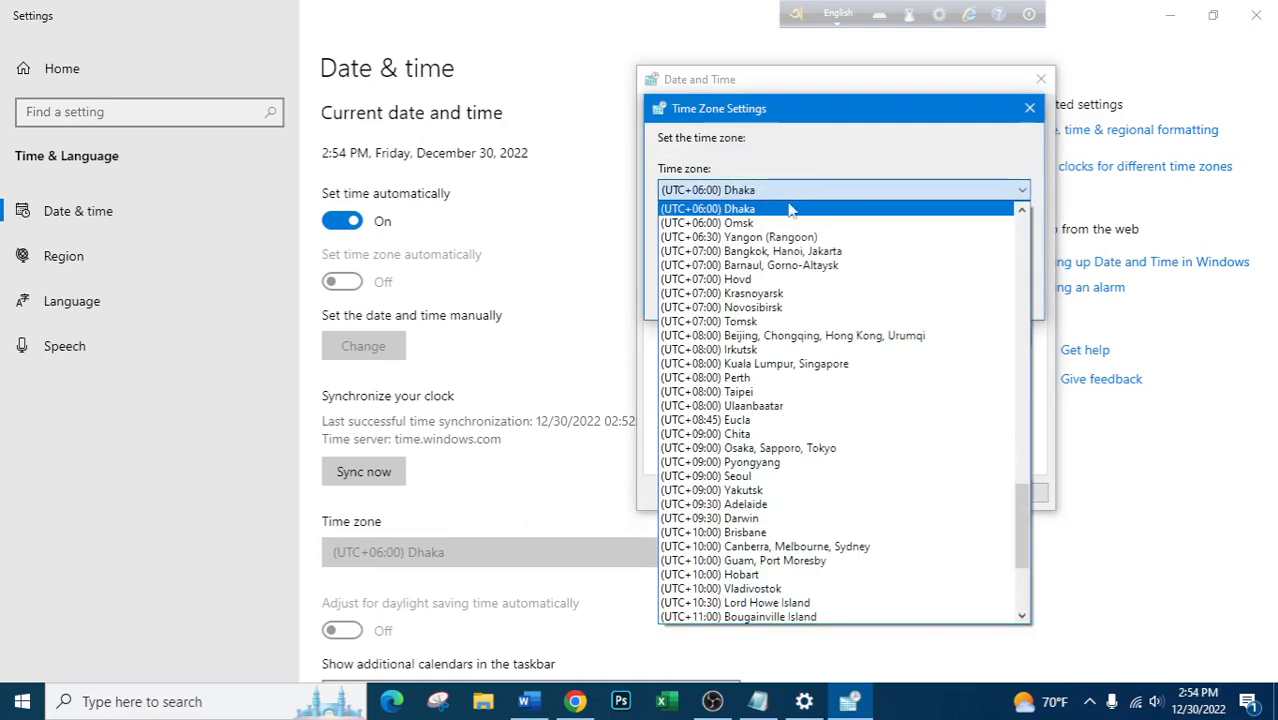
scroll(748, 372, up, 3)
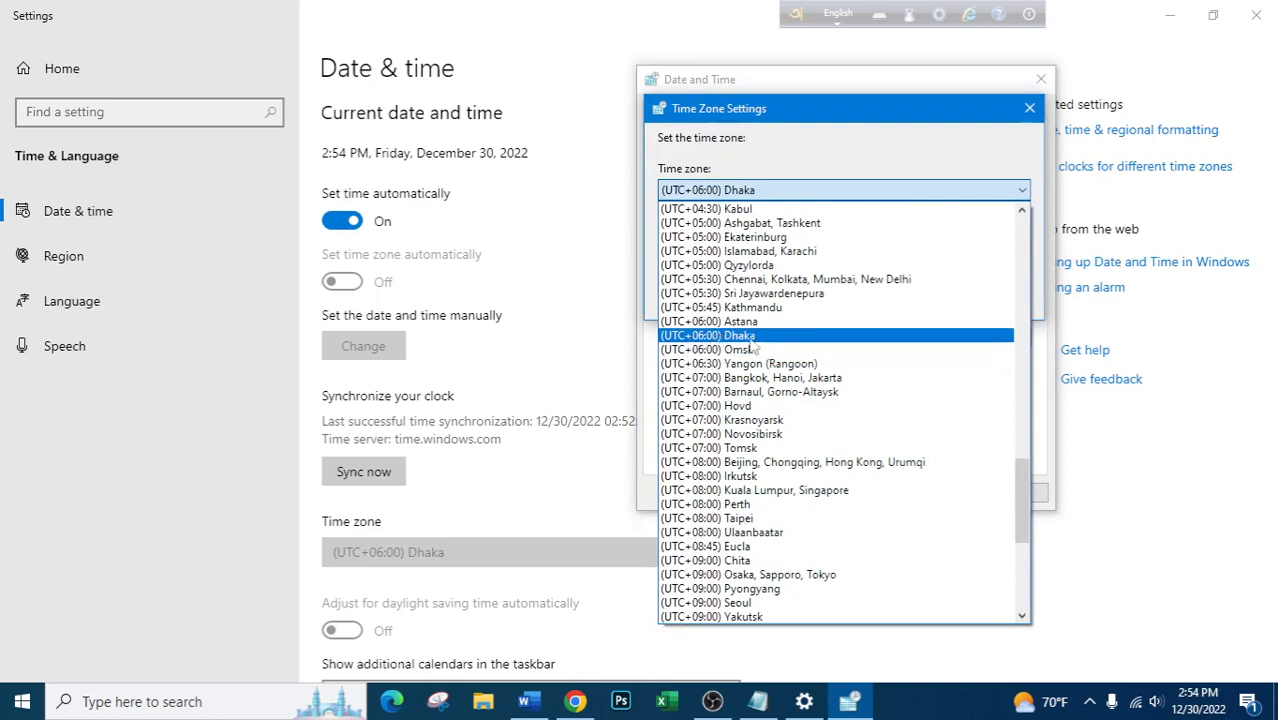
click(752, 338)
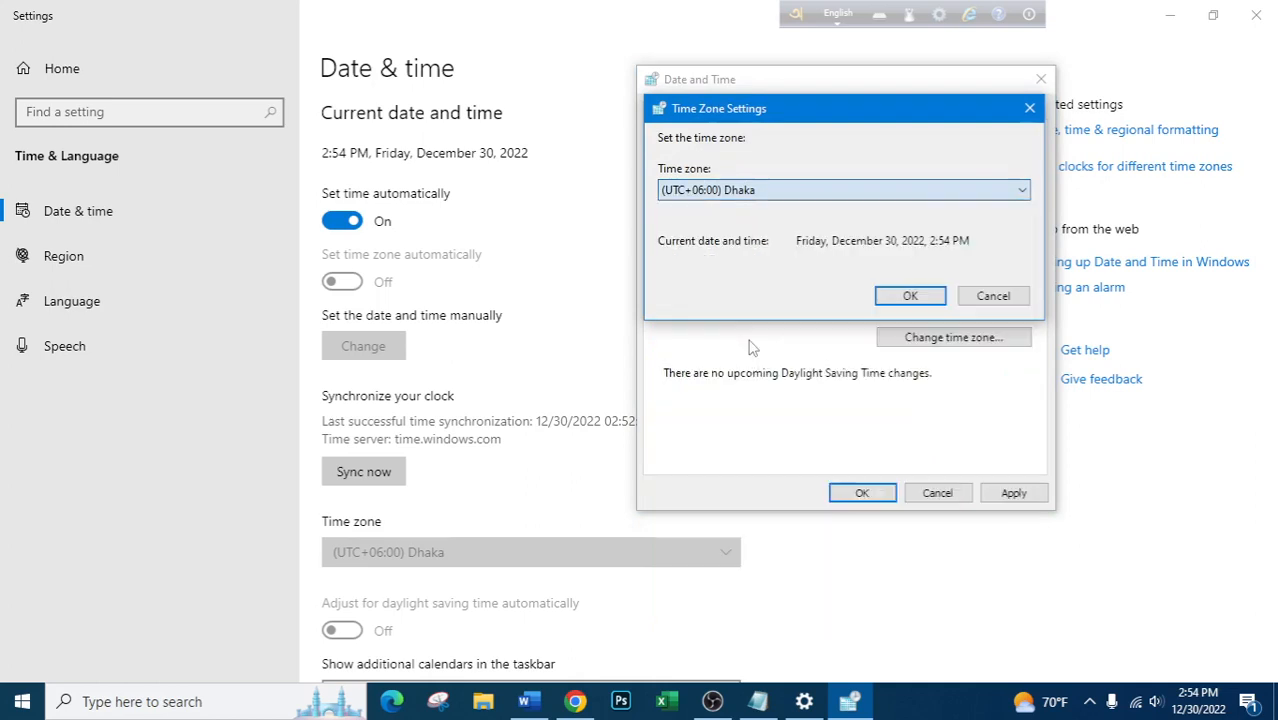
click(910, 298)
click(1013, 493)
click(862, 493)
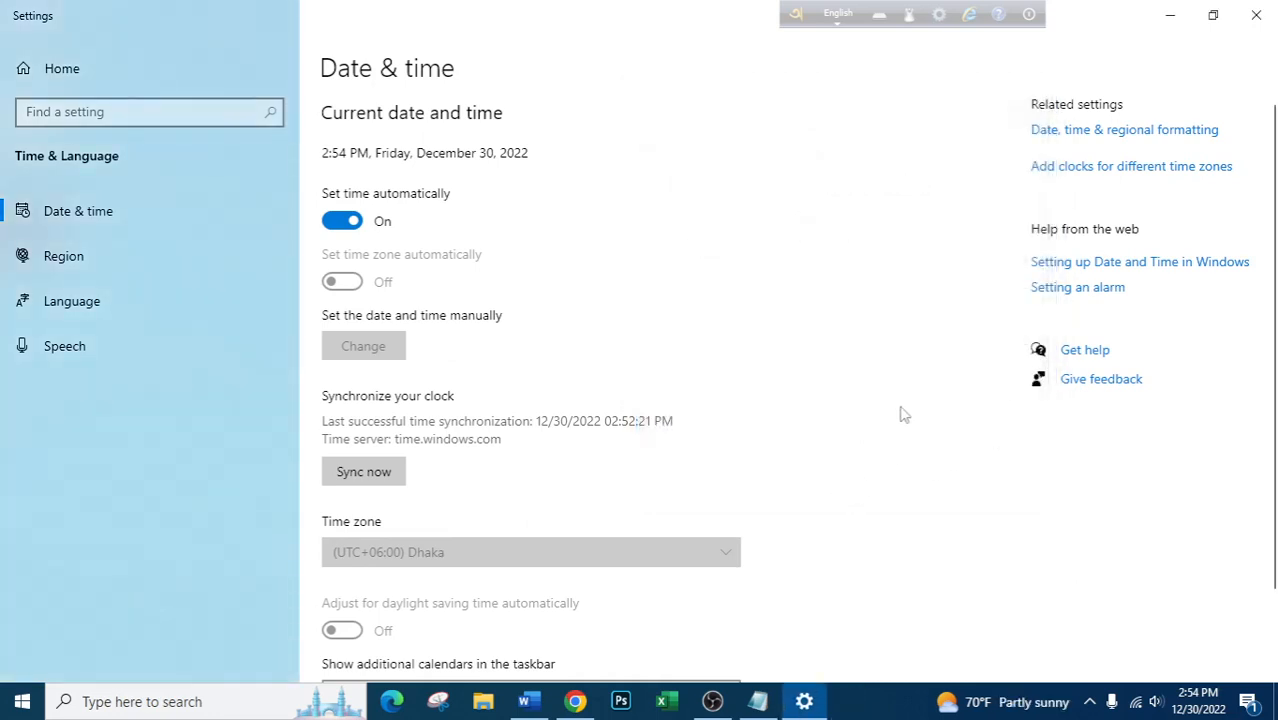
Synchronize the system clock with the time server from the Date & time settings
click(352, 478)
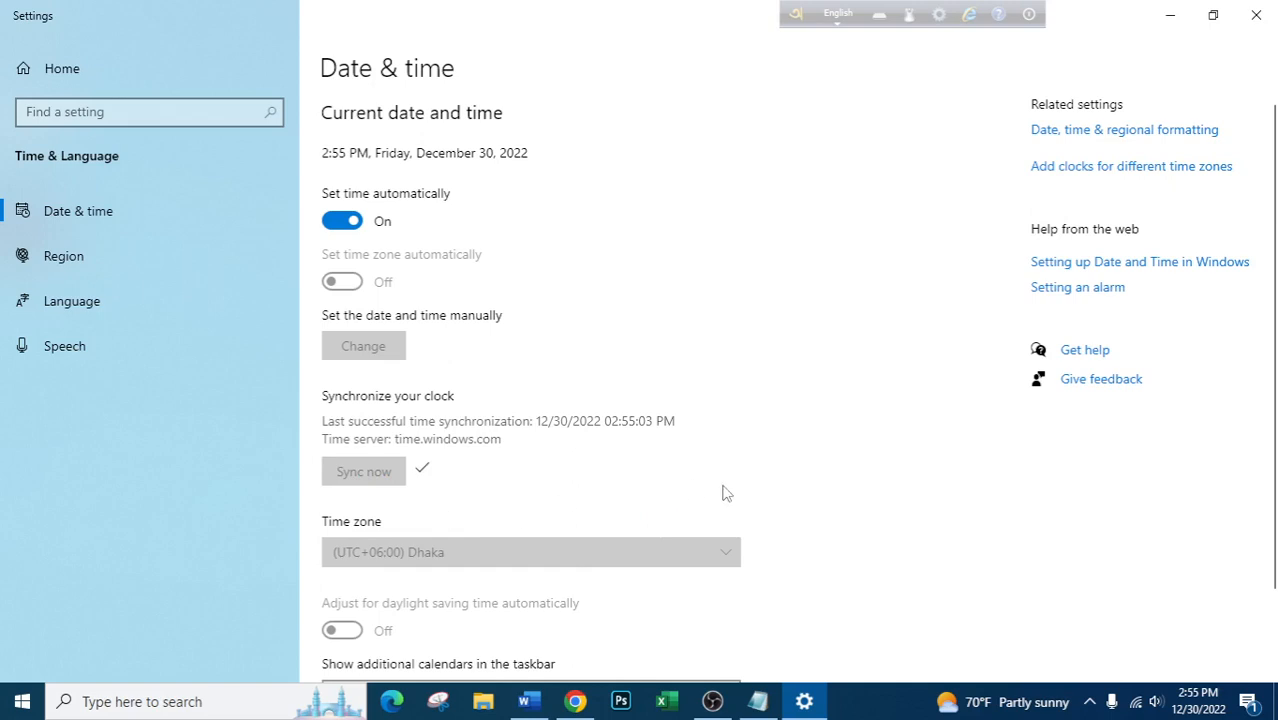
View the web help on setting up date and time in Windows, close it and review the remaining Date & time settings
click(1090, 264)
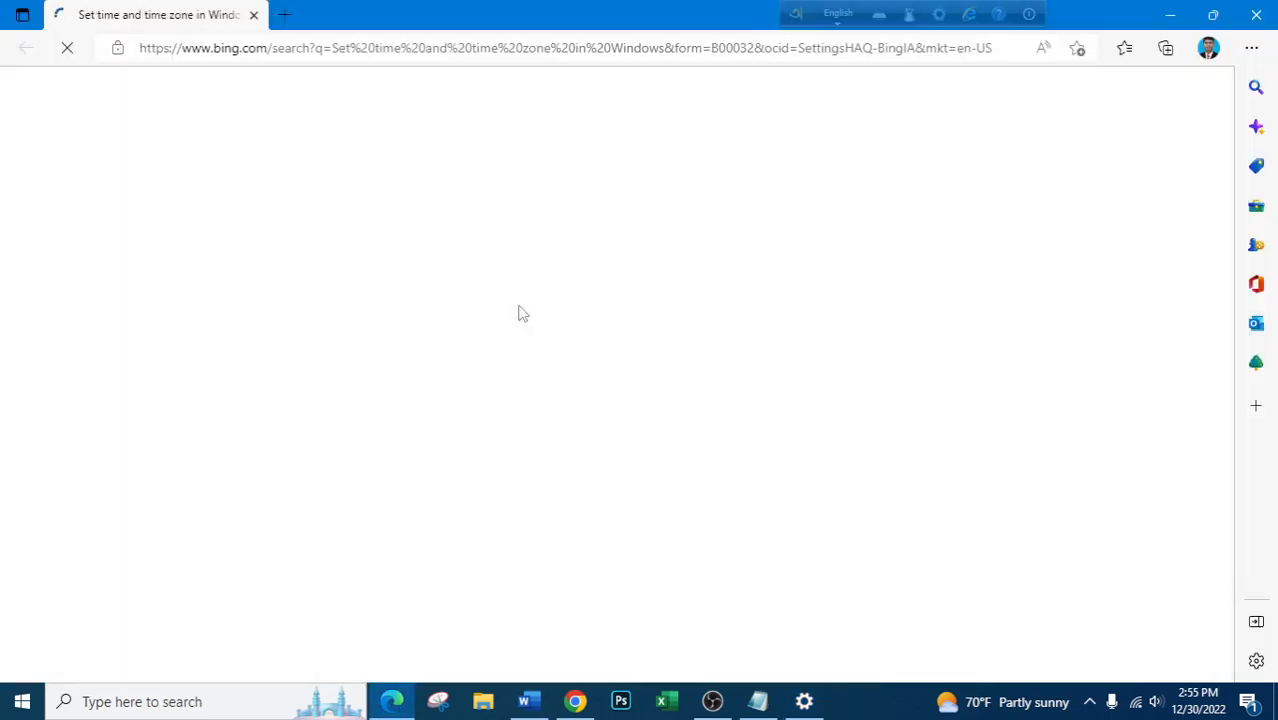
click(1256, 14)
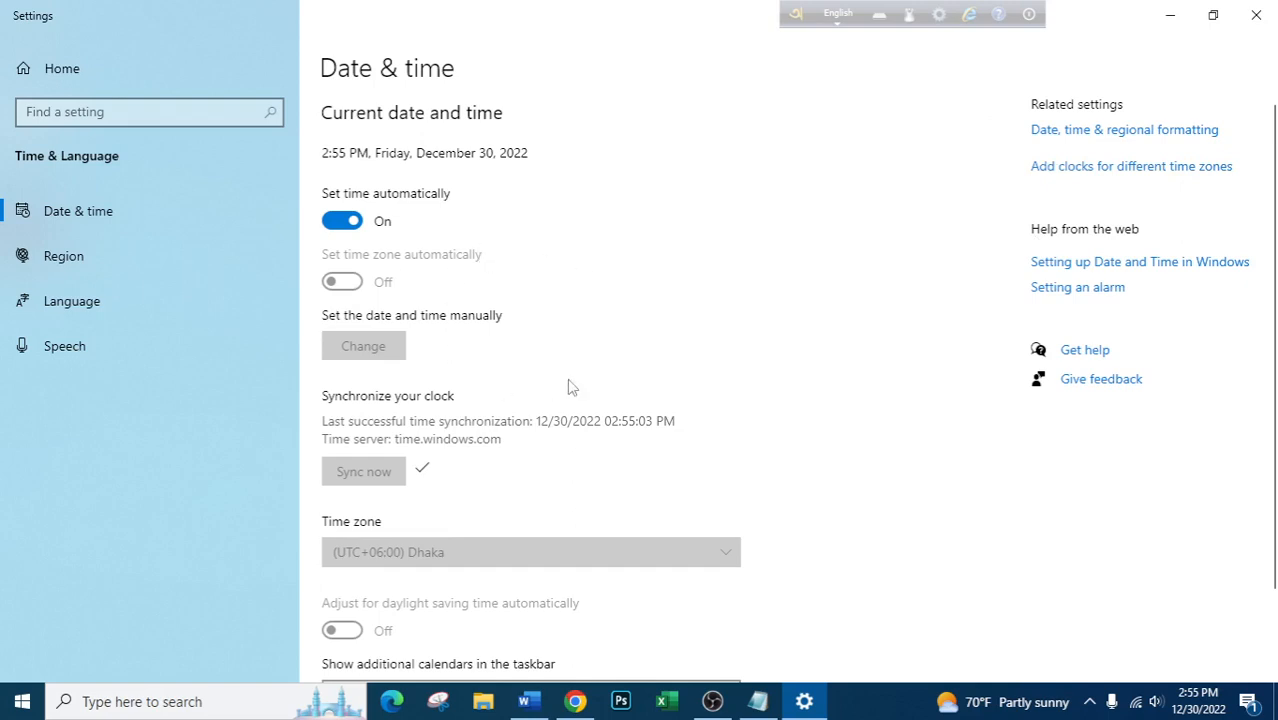
scroll(540, 595, down, 2)
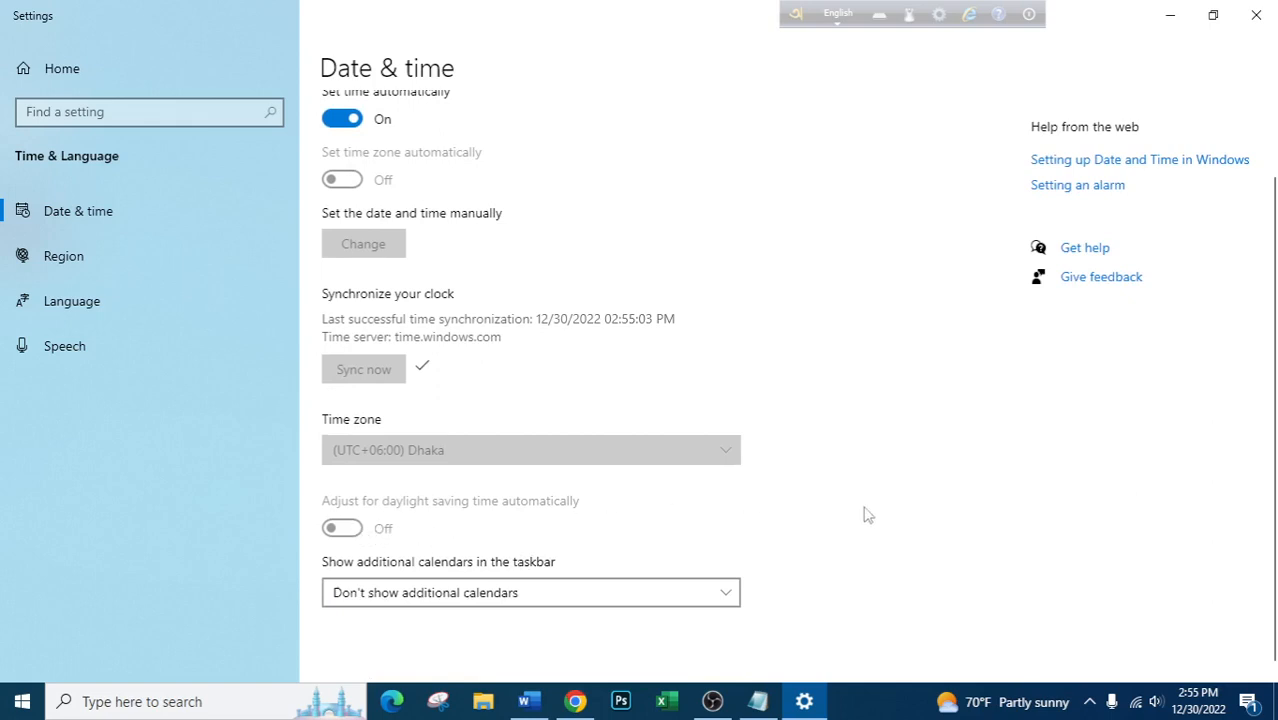
scroll(868, 341, up, 2)
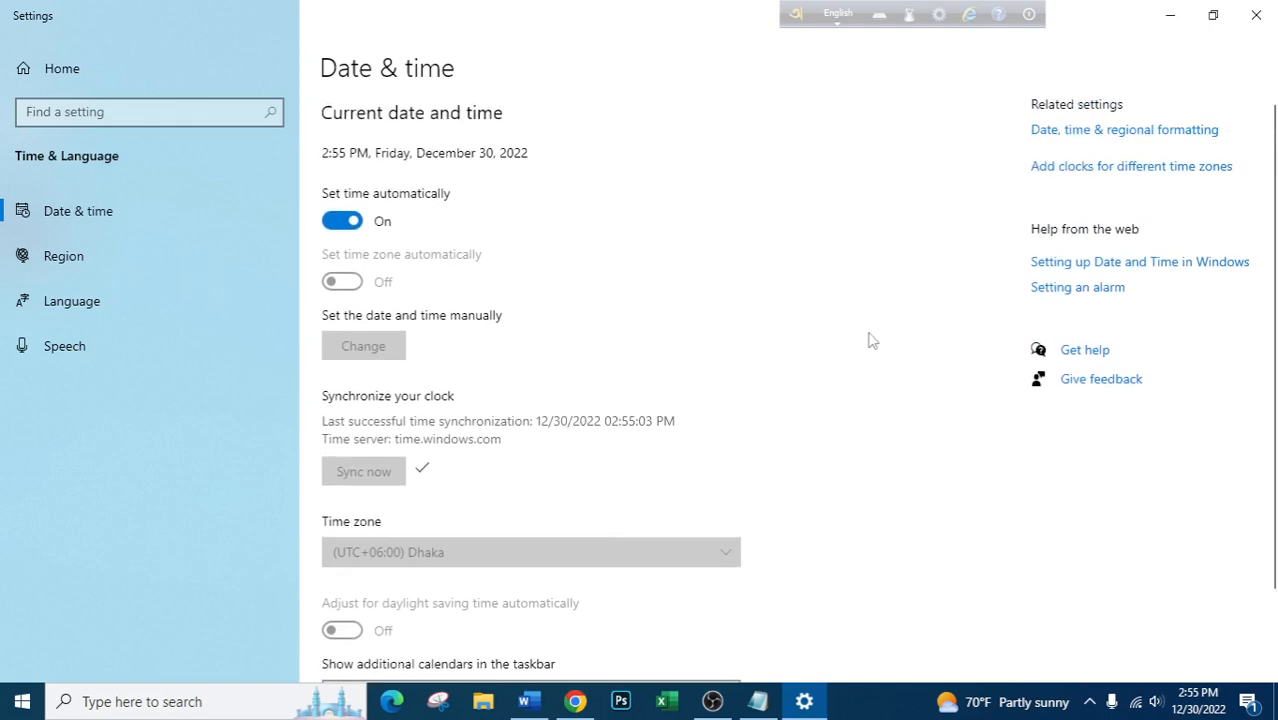